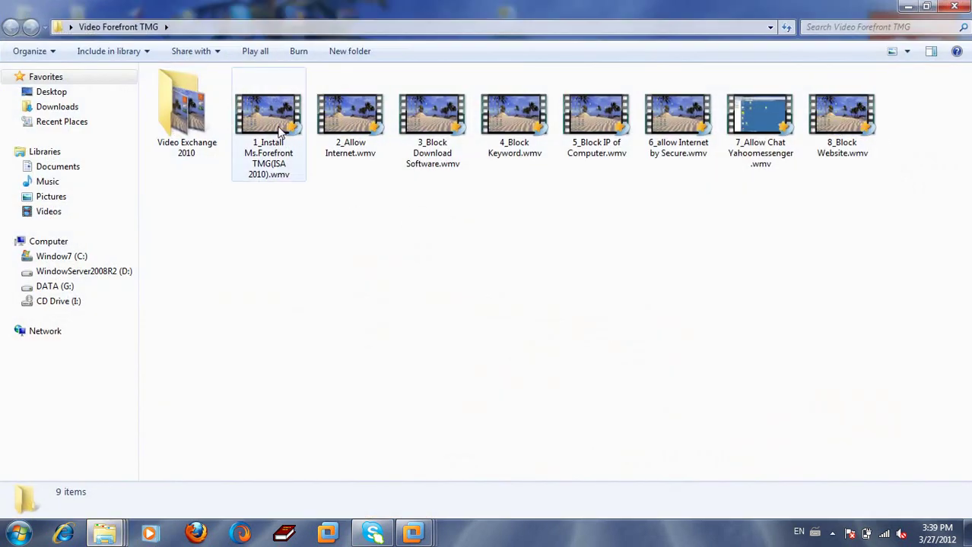
left_click(279, 132)
left_click(207, 134)
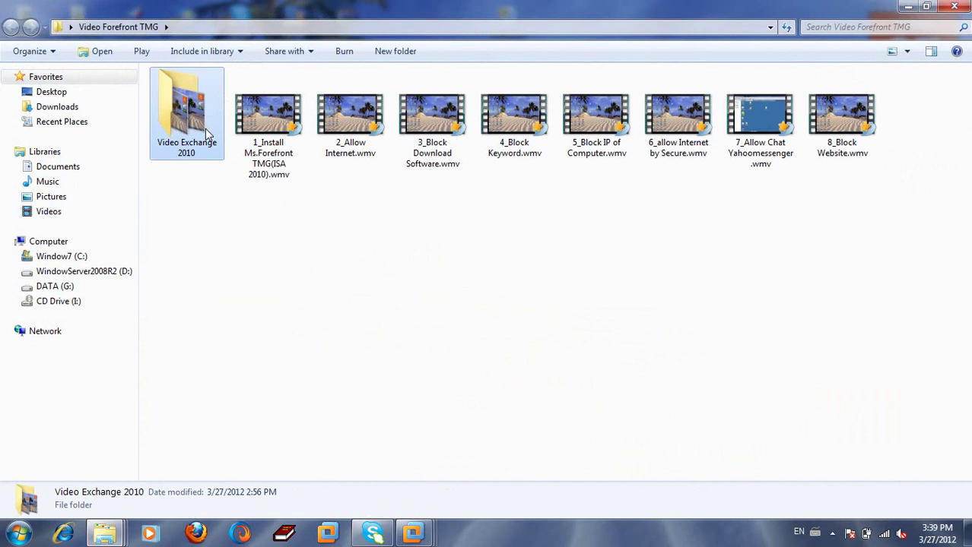
left_click(409, 242)
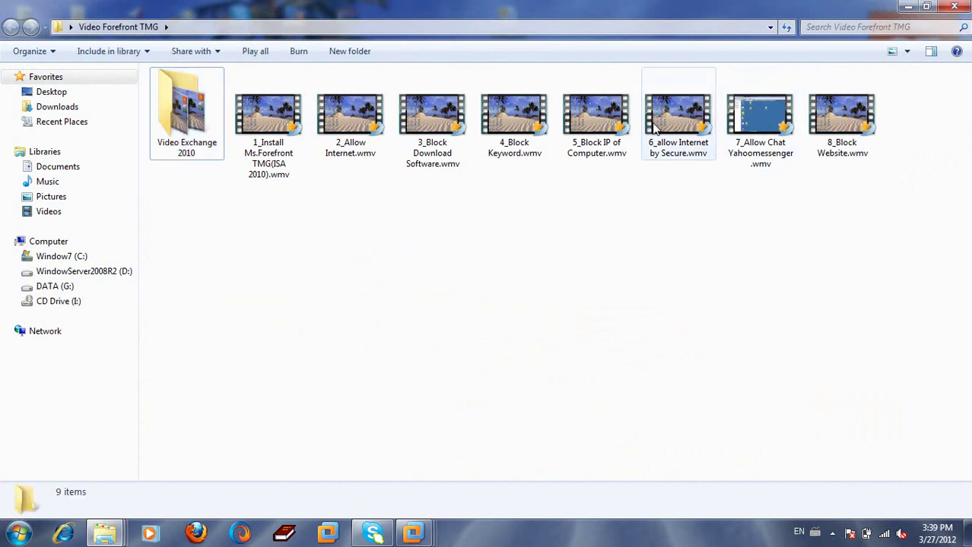
Close the Video Forefront TMG folder and show the 10135A-VAN-EX2 virtual machine full screen in VMware Workstation.
left_click(955, 6)
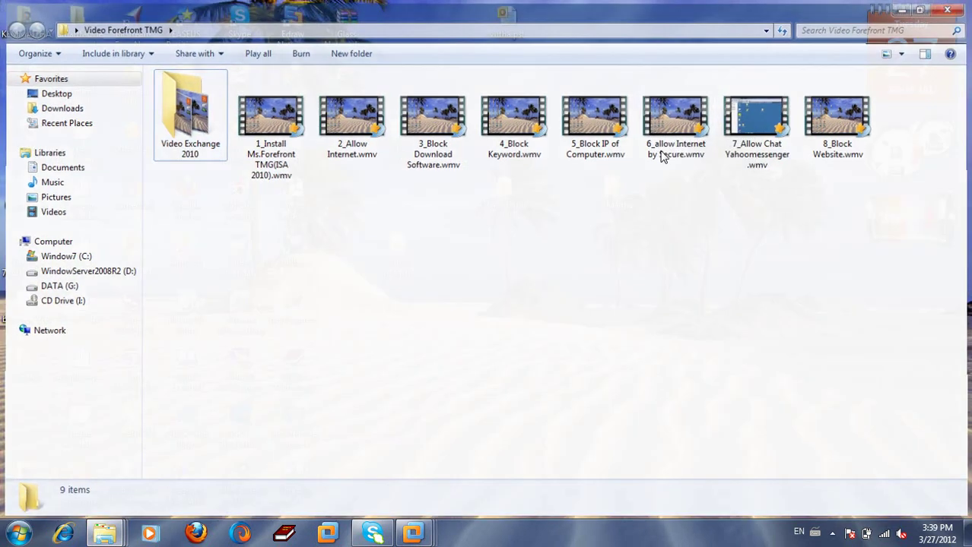
mouse_move(415, 532)
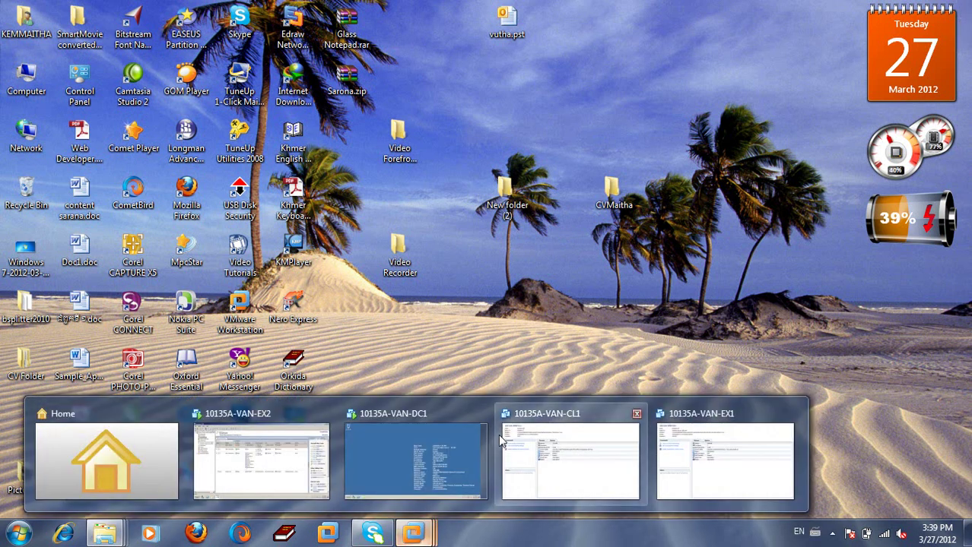
left_click(269, 473)
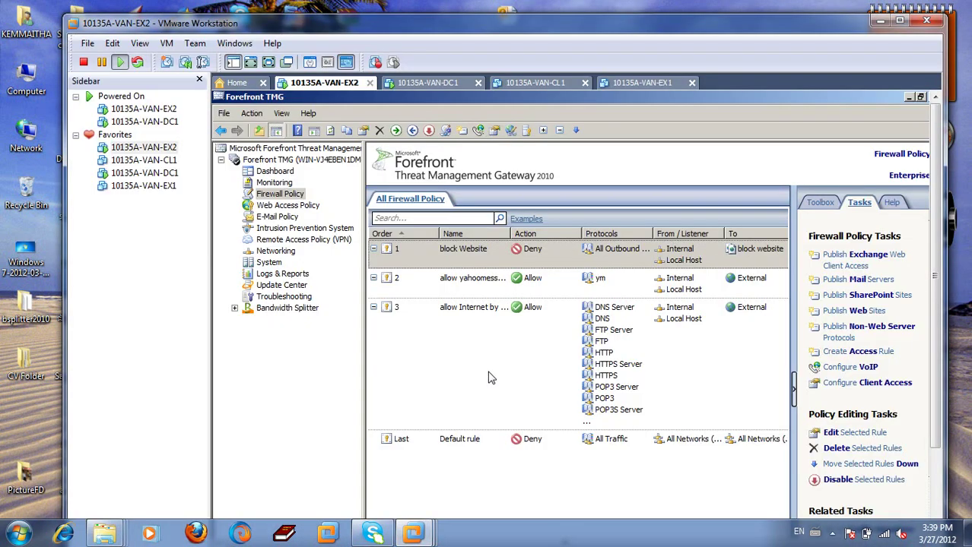
key("ctrl+alt+Return")
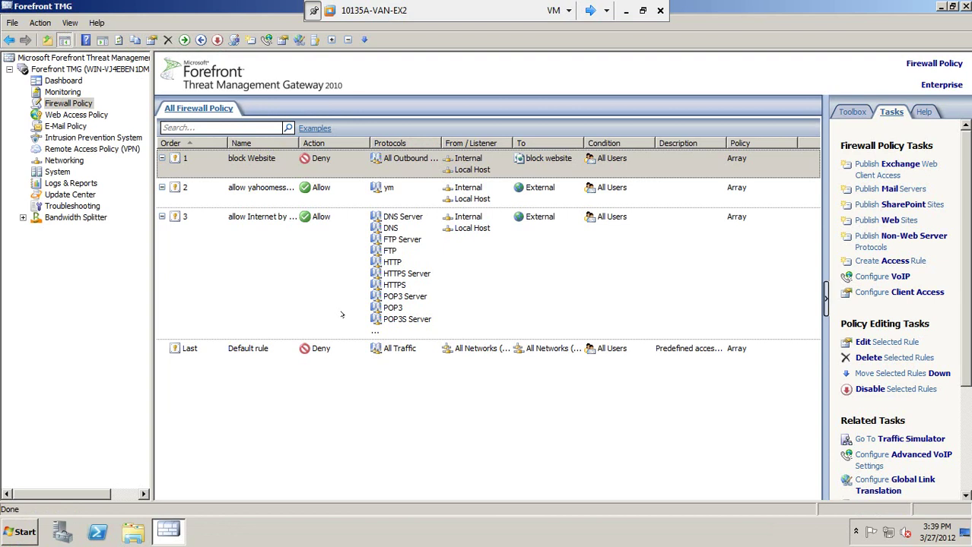
left_click(264, 188)
left_click(244, 161)
Open a command prompt and look up the IP addresses of google.com with nslookup.
left_click(13, 531)
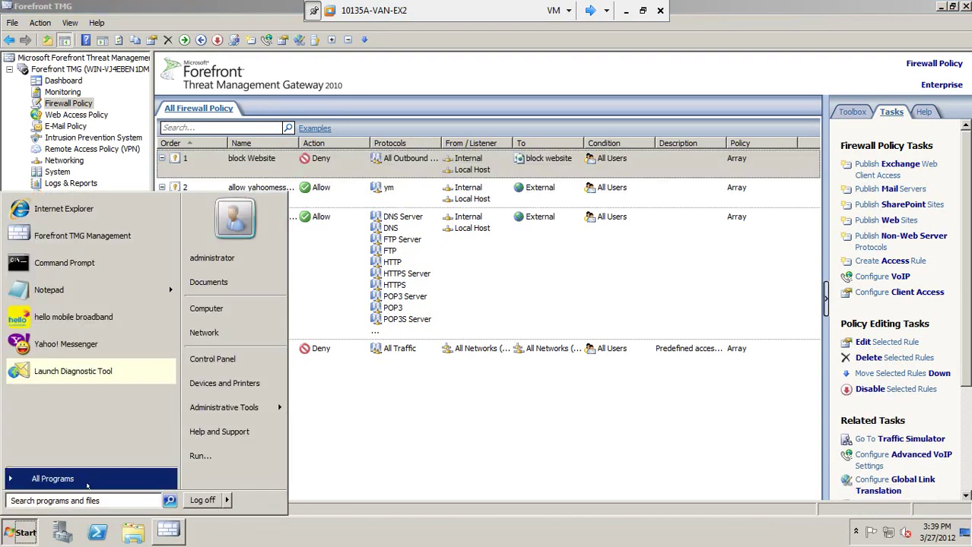
left_click(85, 499)
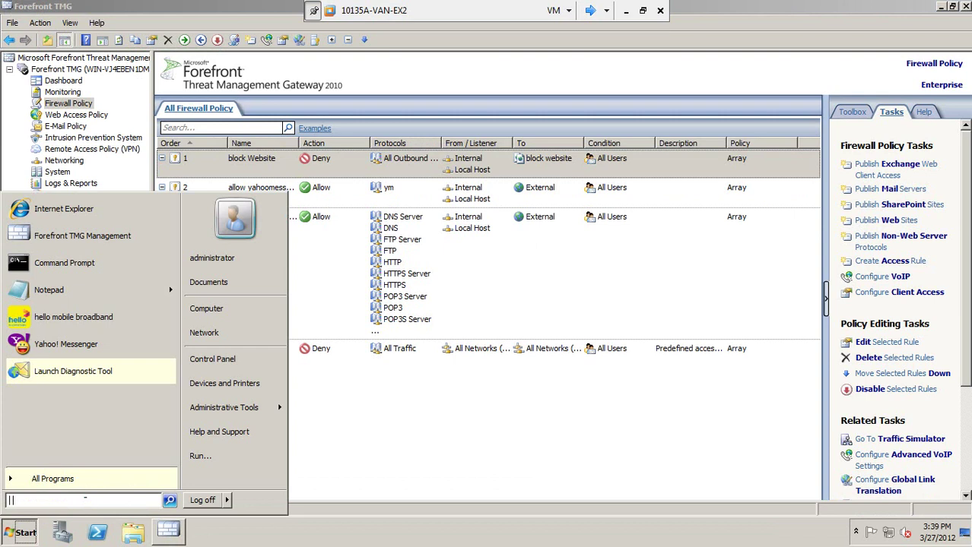
type("cmd")
key("Return")
type("nslookup")
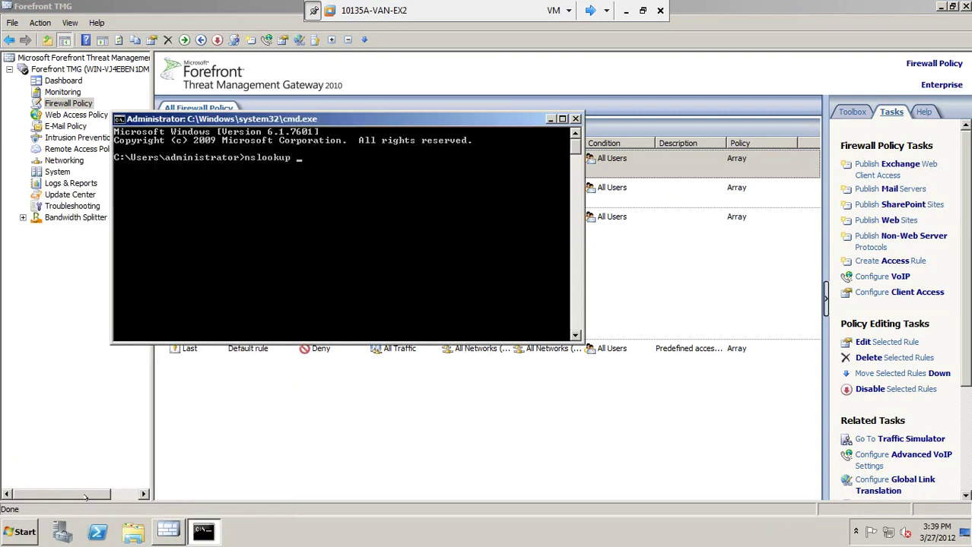
type(" google.com")
key("Return")
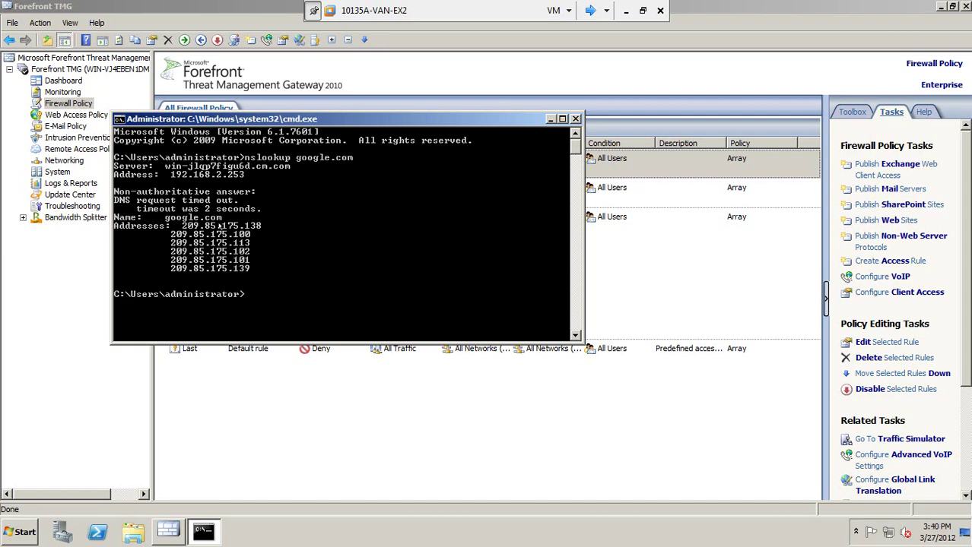
Copy the first google.com address, 209.85.175.138, from the nslookup output.
right_click(218, 226)
left_click(241, 232)
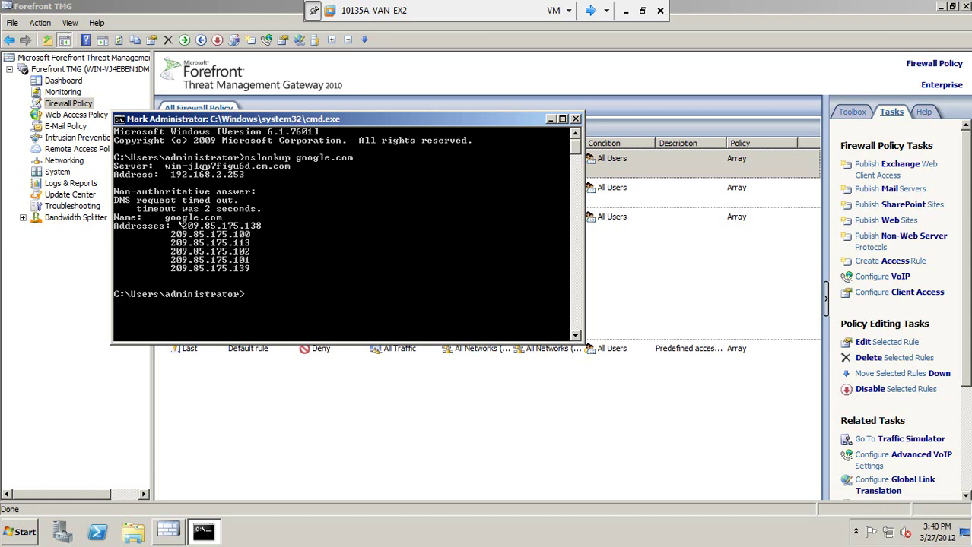
left_click_drag(181, 226, 257, 226)
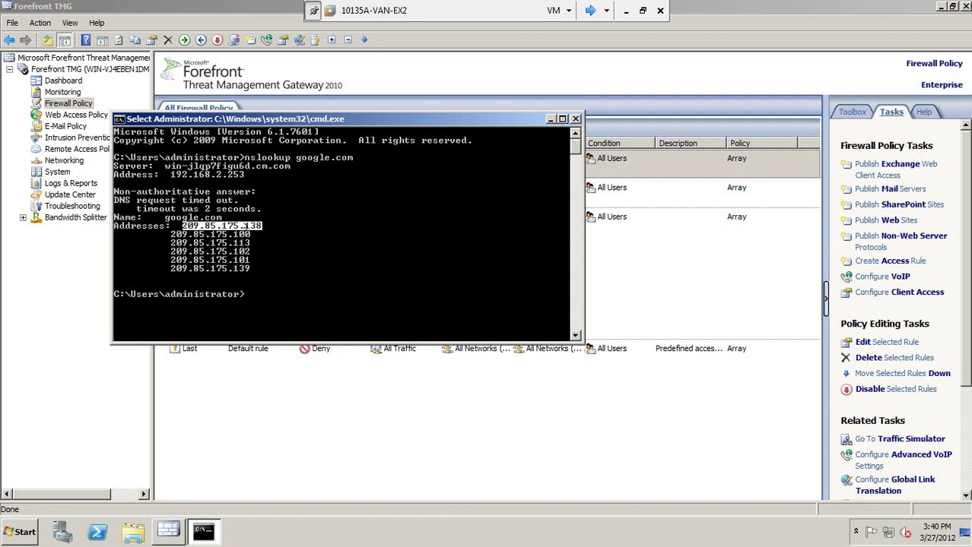
key("Return")
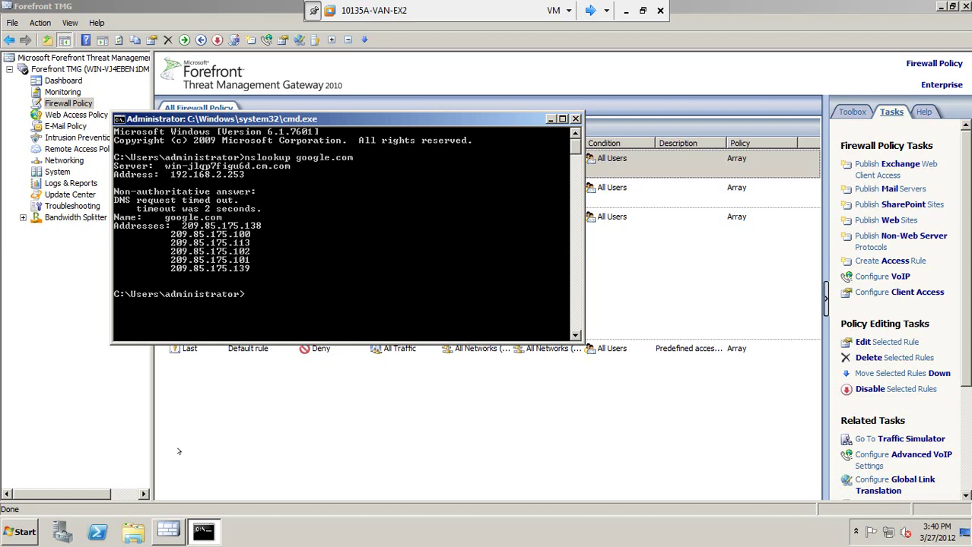
Test access to 209.85.175.138 in Internet Explorer on this server and close the browser.
left_click(26, 530)
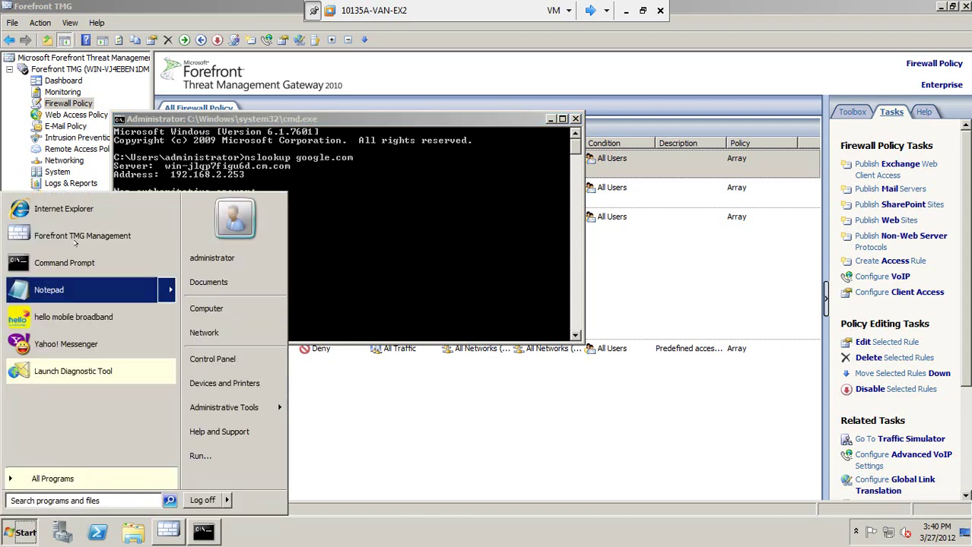
left_click(87, 210)
left_click(184, 25)
type("209.85.175.138")
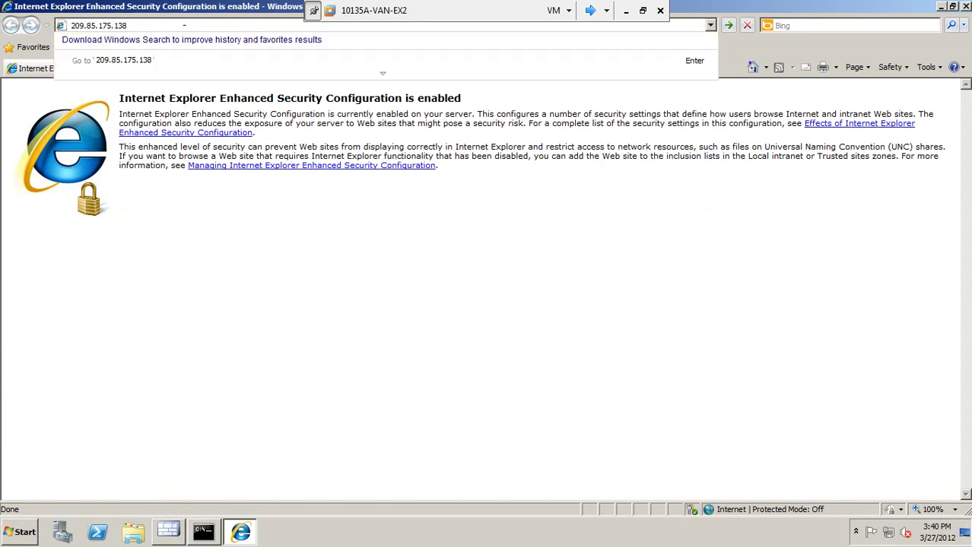
key("Return")
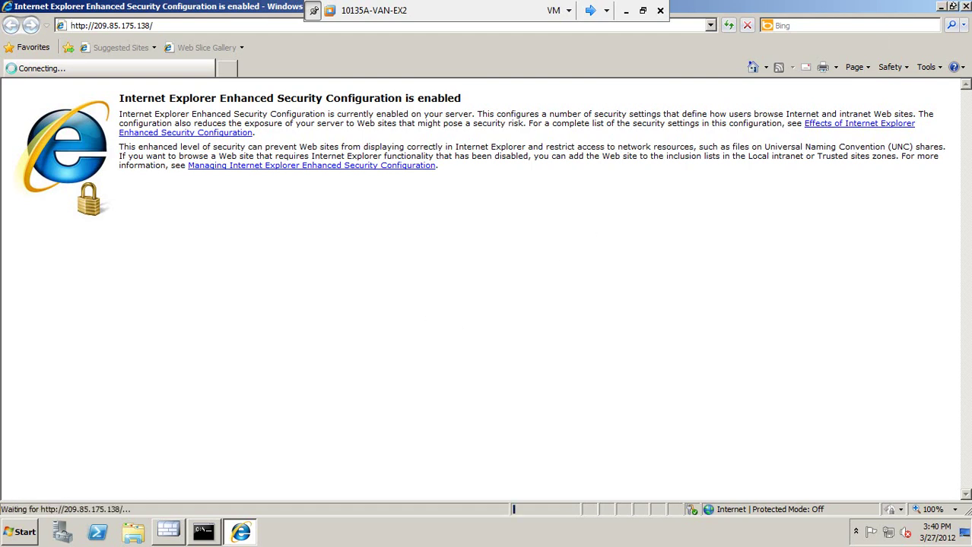
left_click(963, 5)
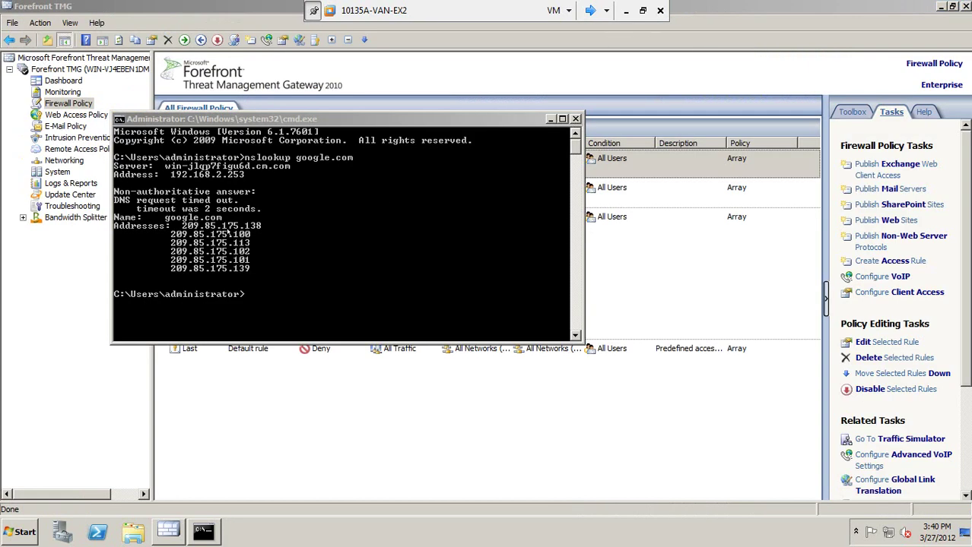
Close the command prompt and switch to the 10135A-VAN-DC1 virtual machine.
left_click(222, 233)
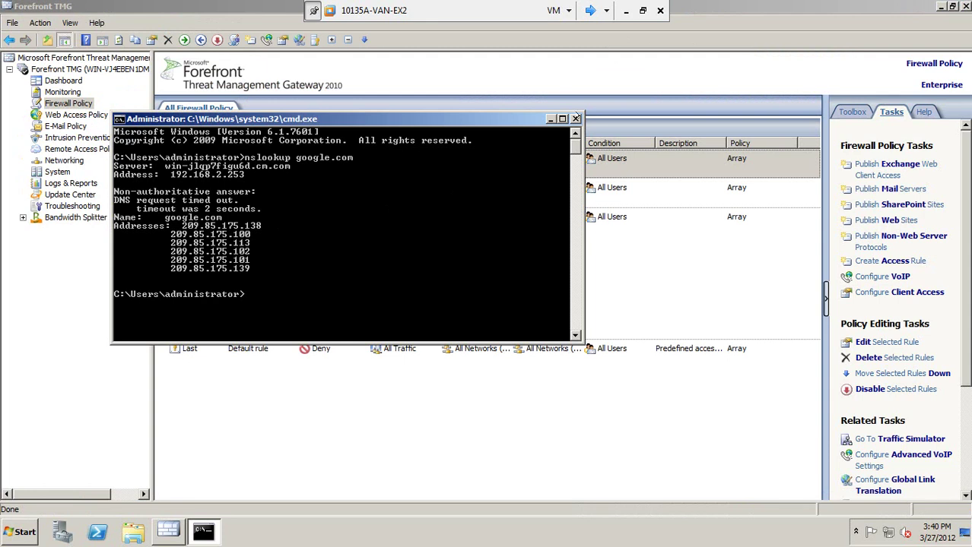
left_click(576, 119)
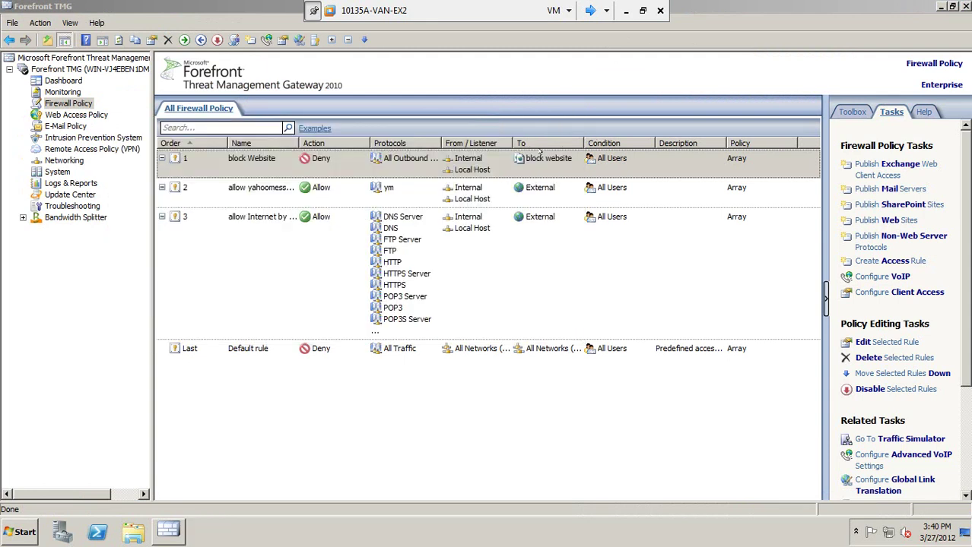
left_click(590, 10)
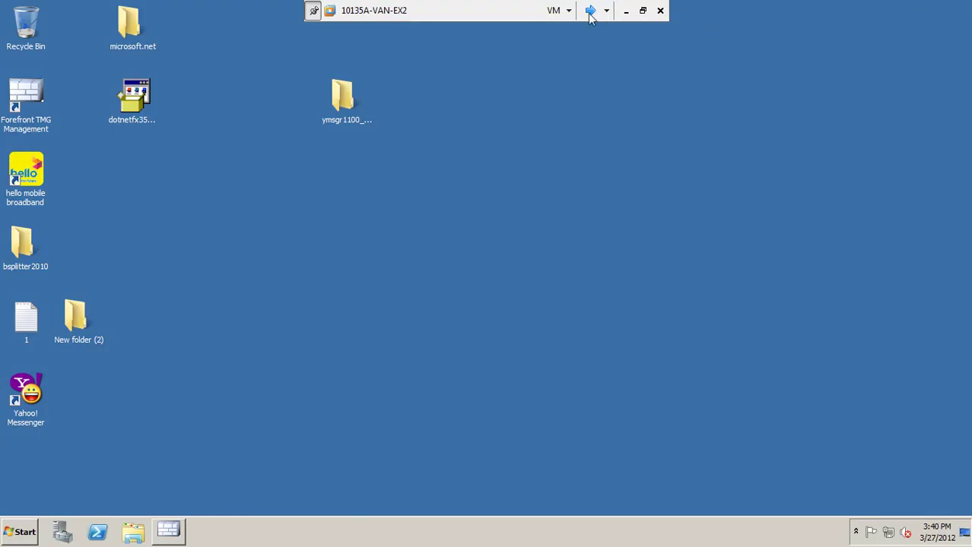
left_click(590, 10)
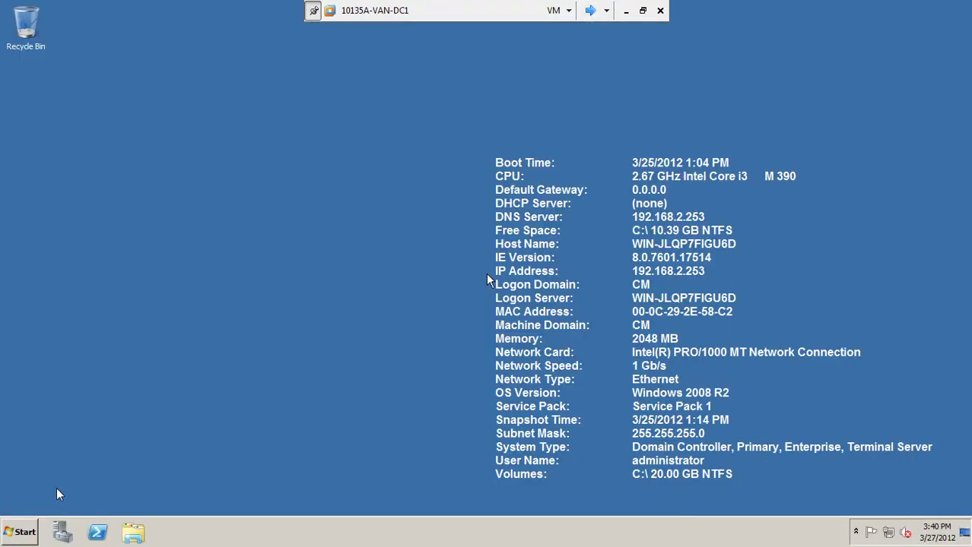
Test access to 209.85.175.138 in Internet Explorer on the 10135A-VAN-DC1 machine and close the browser.
left_click(19, 530)
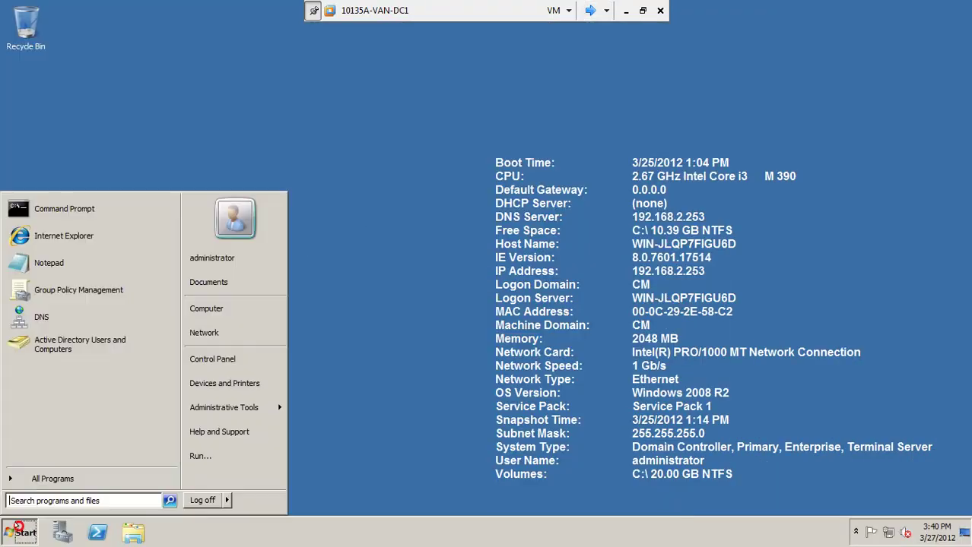
left_click(64, 235)
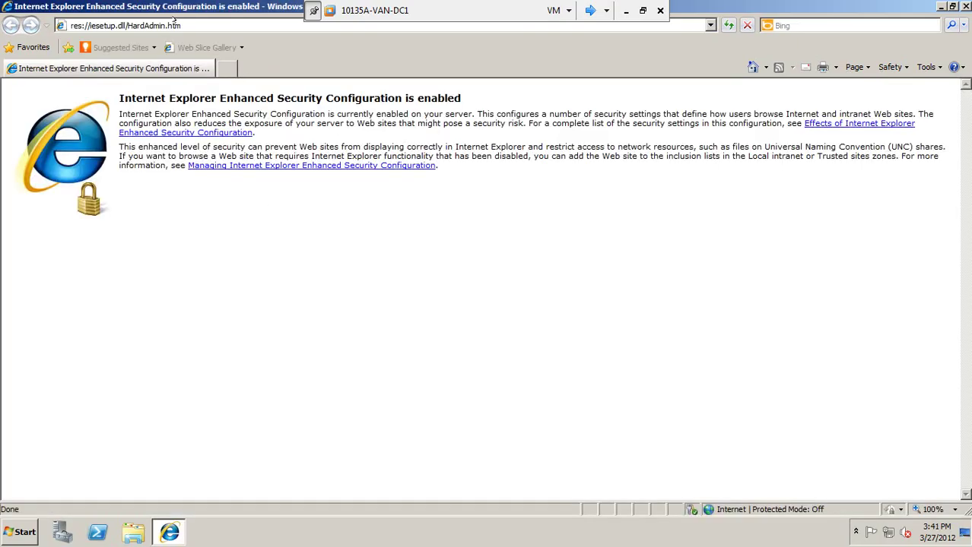
left_click(175, 25)
type("209.85.175.138")
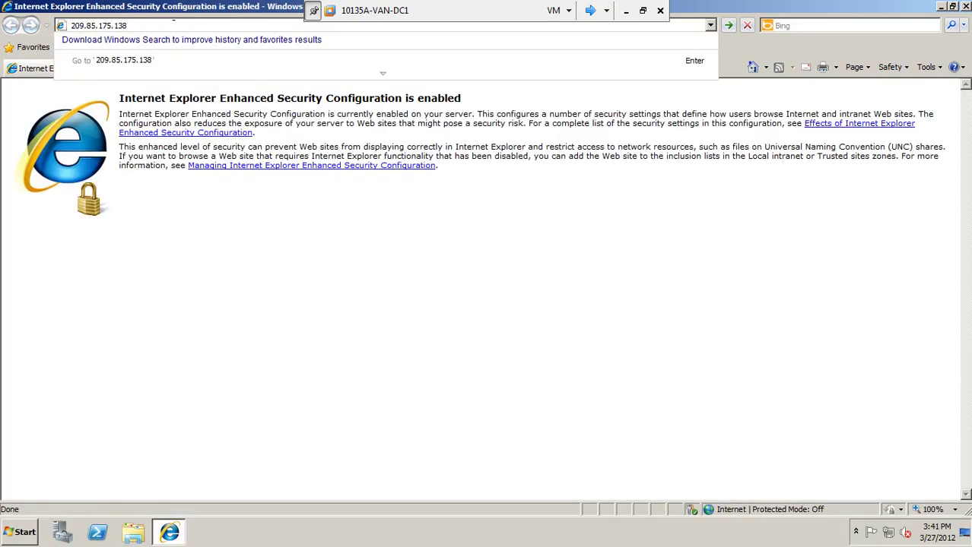
key("Return")
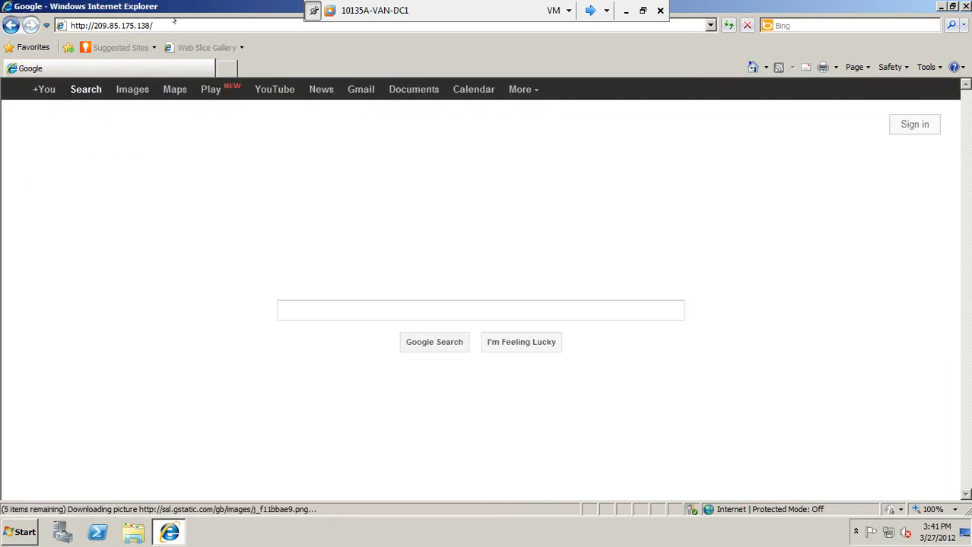
left_click(449, 311)
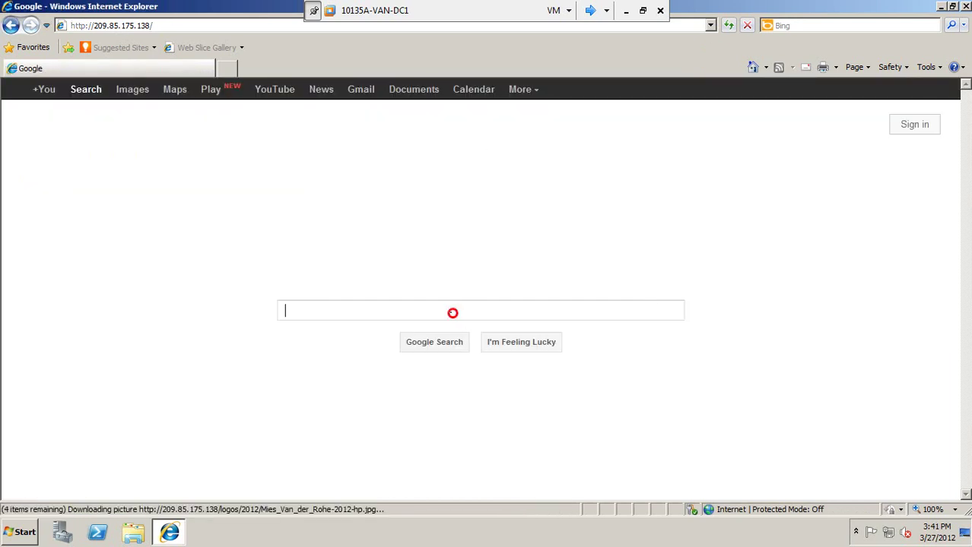
left_click(153, 25)
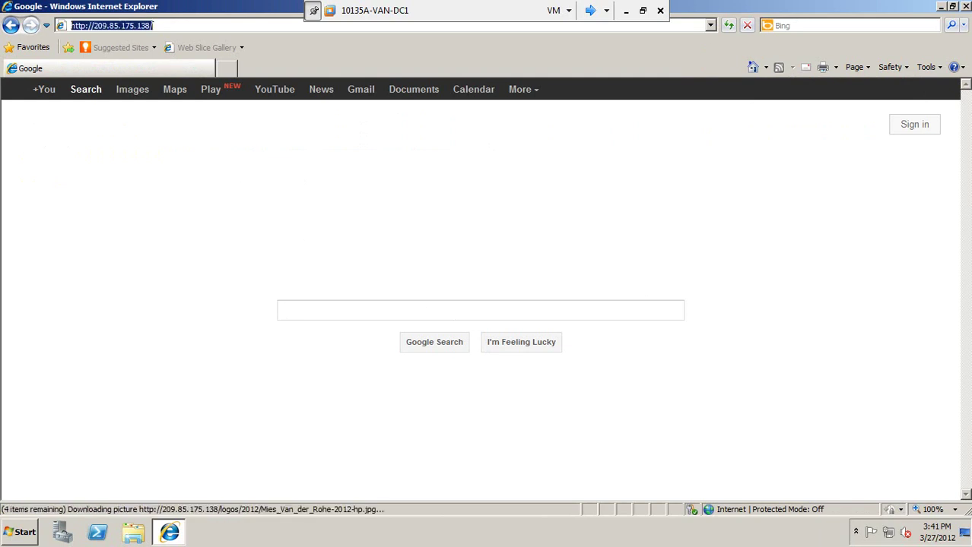
left_click(964, 6)
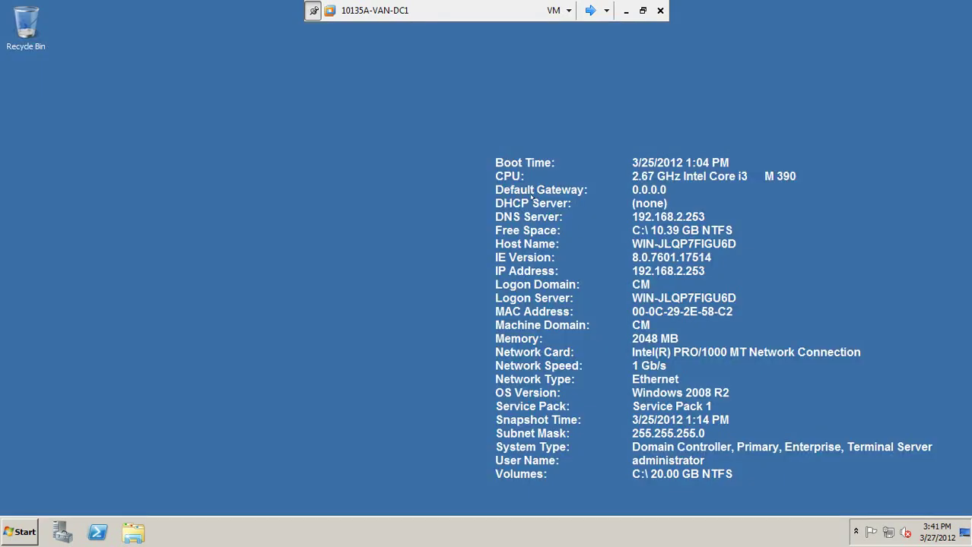
Switch back to 10135A-VAN-EX2 and open the properties of the block Website rule in Forefront TMG.
left_click(590, 11)
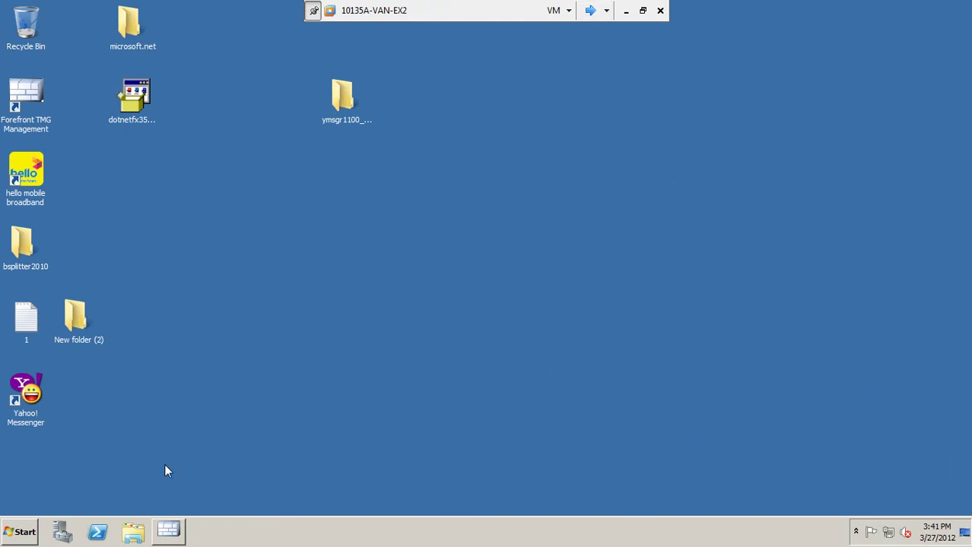
left_click(169, 530)
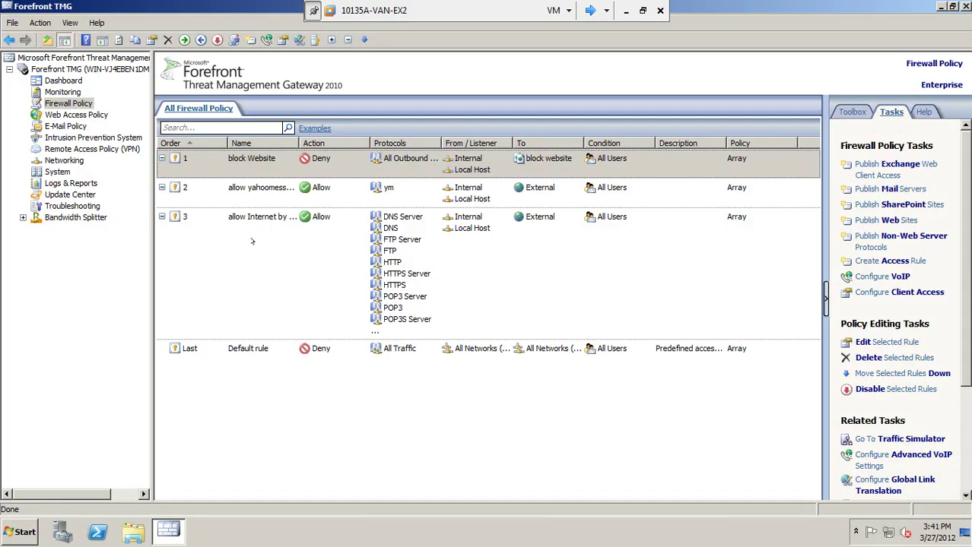
left_click(245, 184)
left_click(242, 162)
right_click(243, 163)
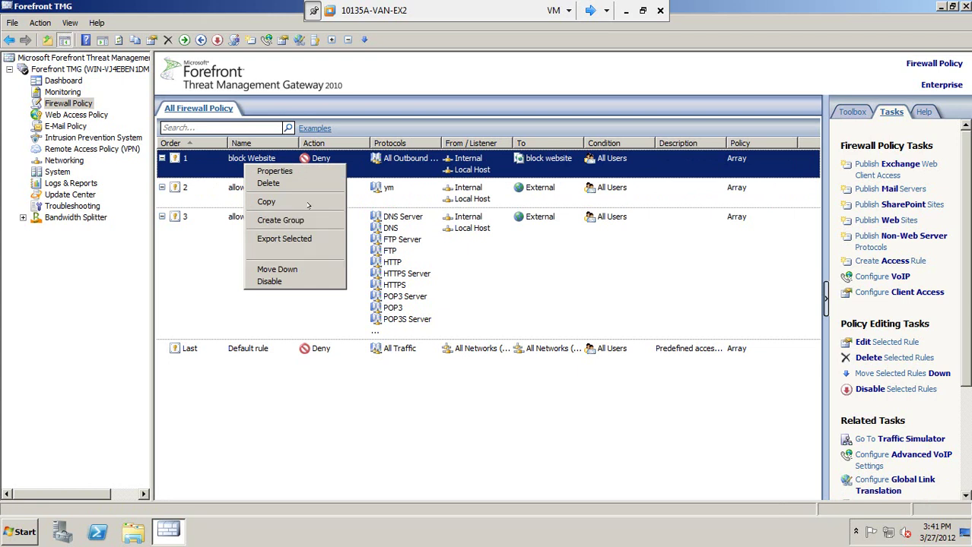
left_click(299, 170)
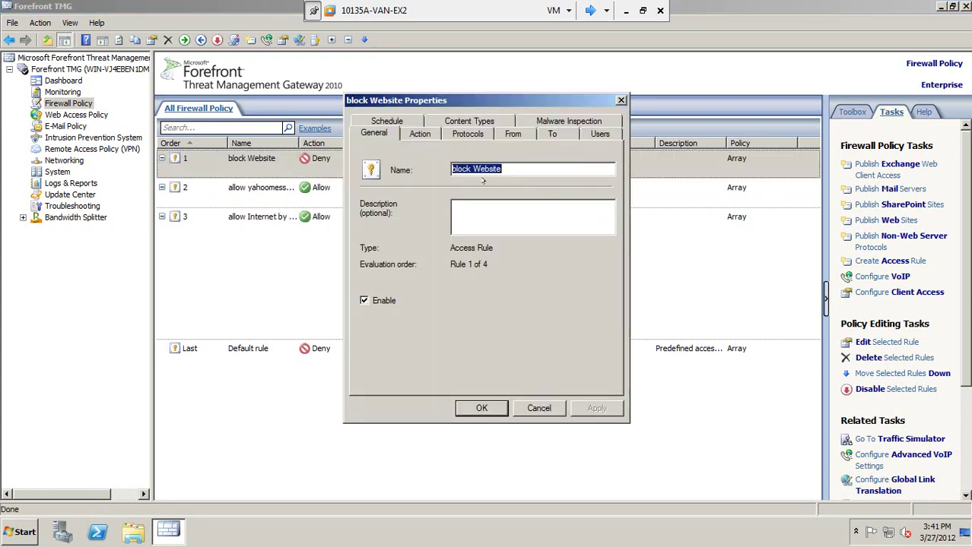
Review the block Website rule's destinations, sources, action and protocols in its properties.
left_click(551, 135)
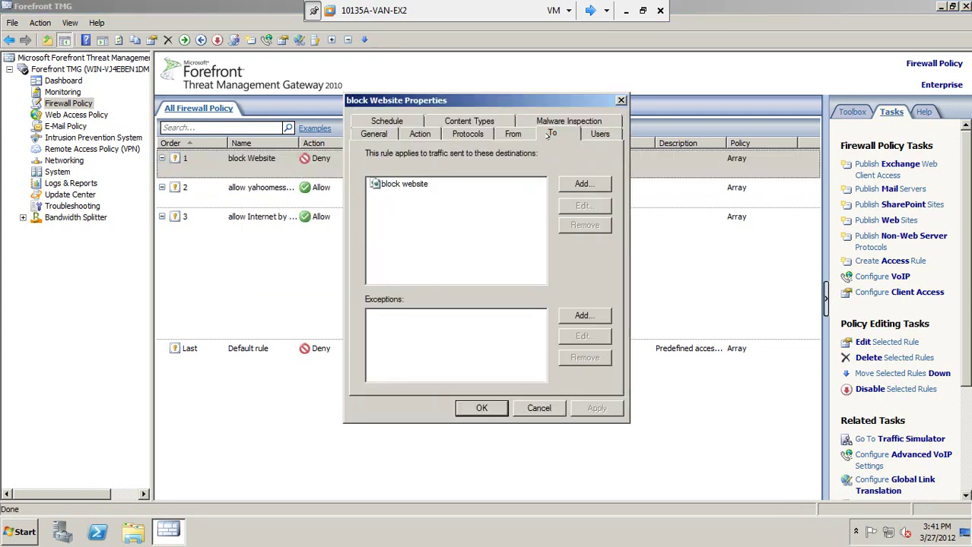
left_click(432, 182)
left_click(516, 135)
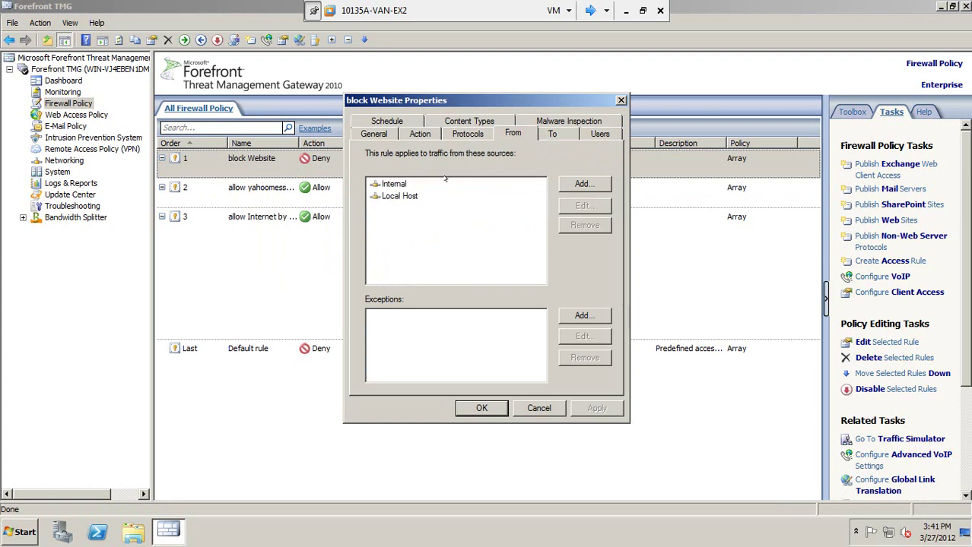
left_click(553, 136)
left_click(435, 183)
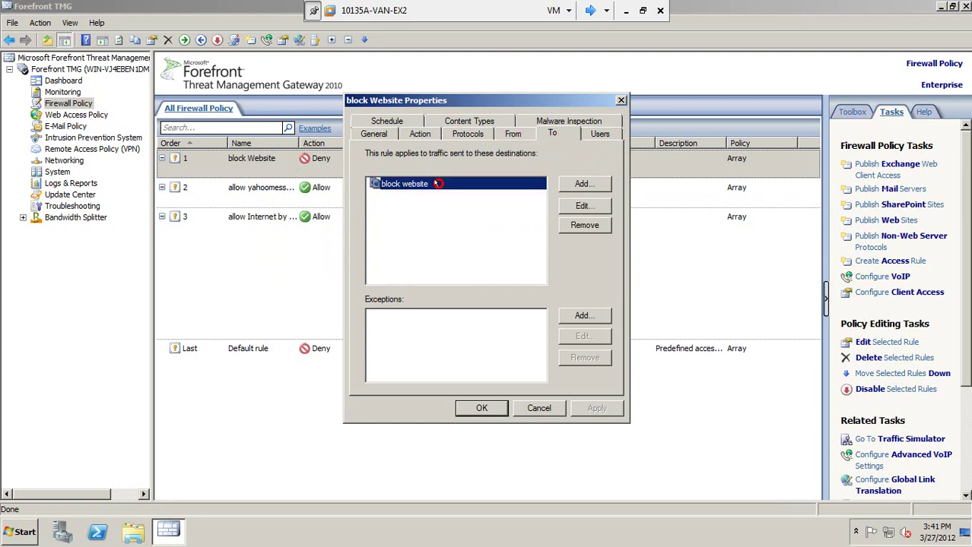
left_click(419, 134)
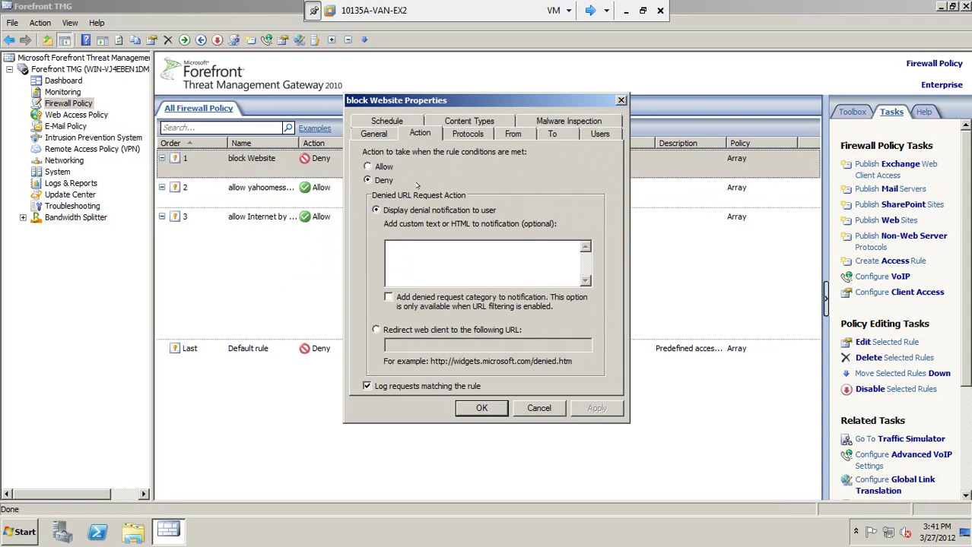
left_click(467, 135)
left_click(513, 135)
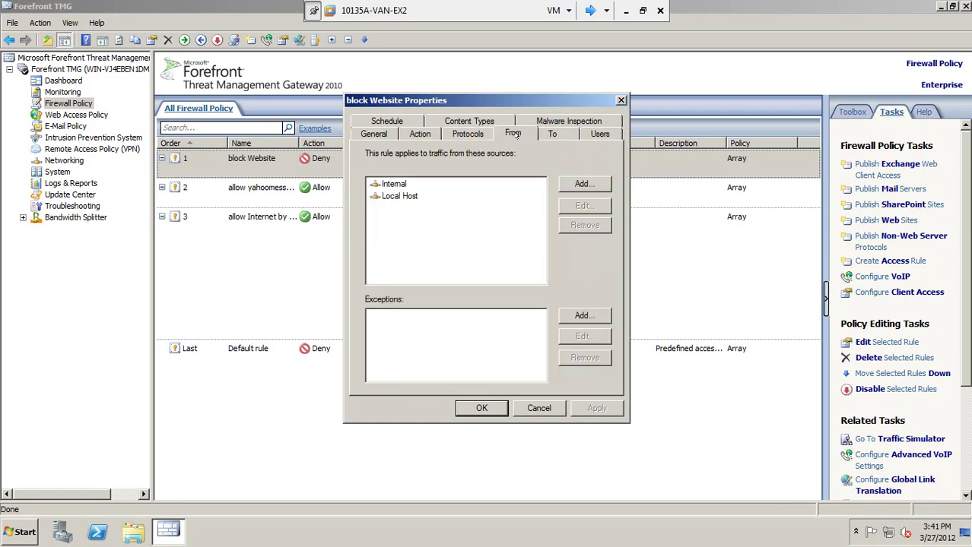
left_click(548, 134)
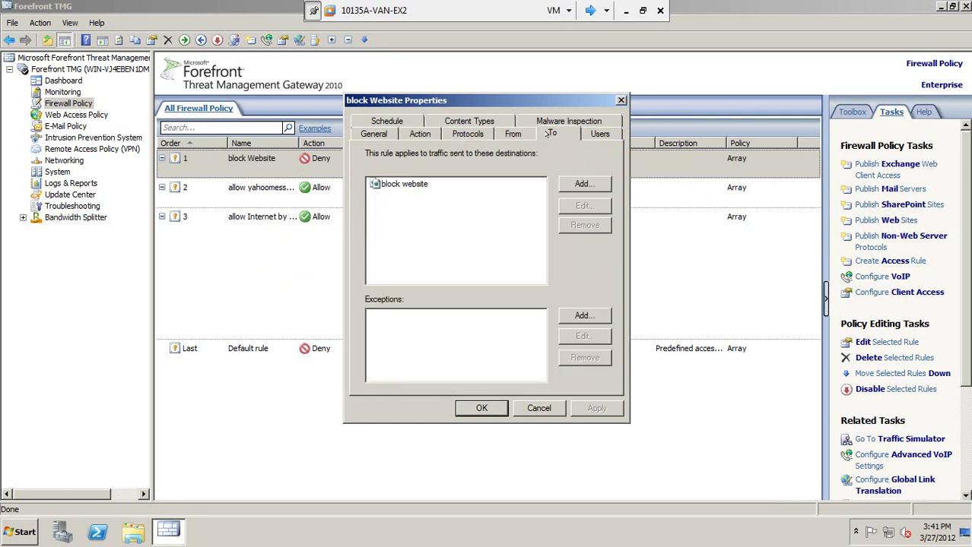
Start a new subnet network entity for the rule's destinations and name it "block ip of website".
left_click(435, 184)
left_click(584, 184)
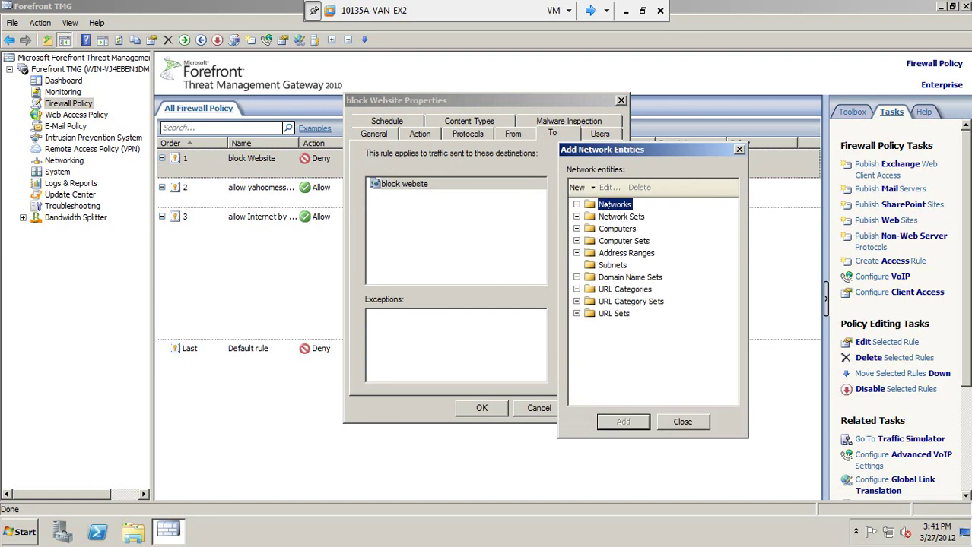
left_click(584, 187)
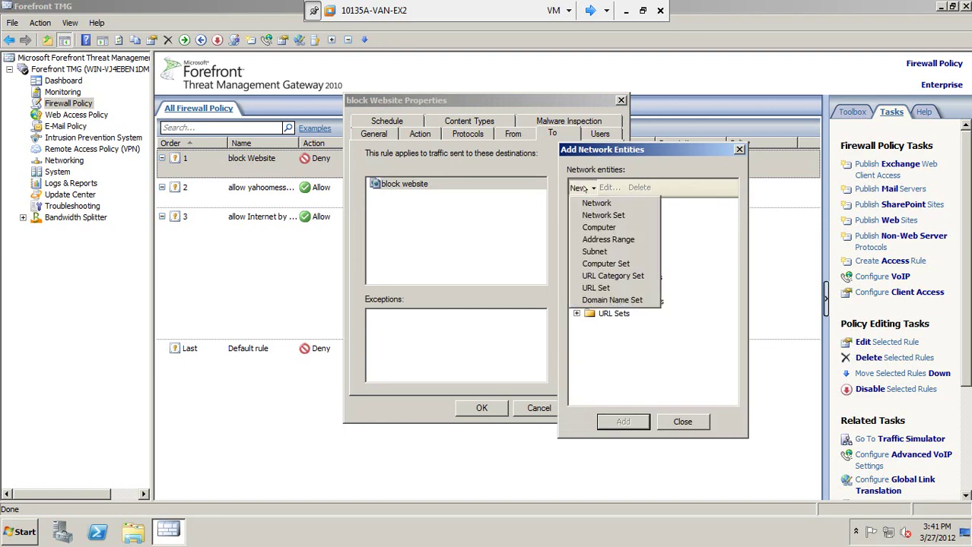
left_click(602, 251)
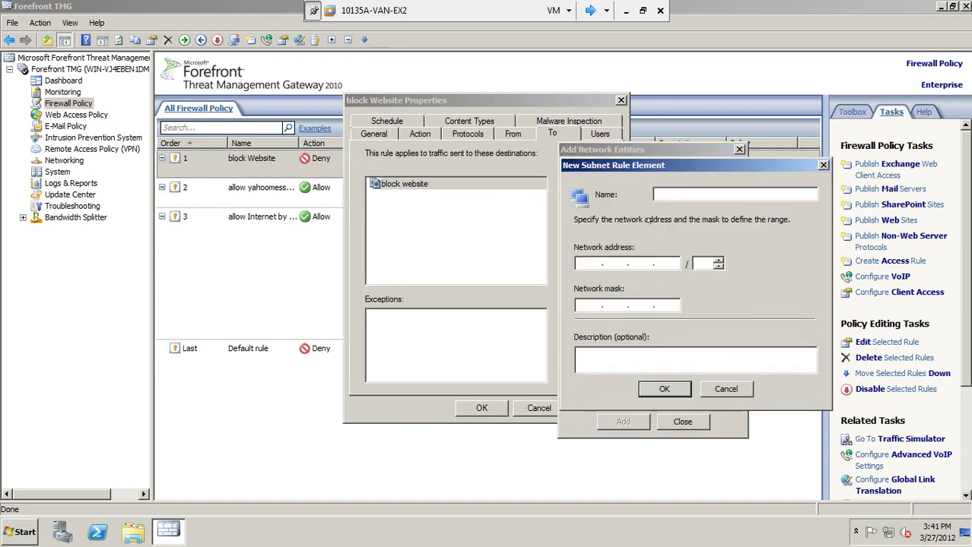
type("block ip of website")
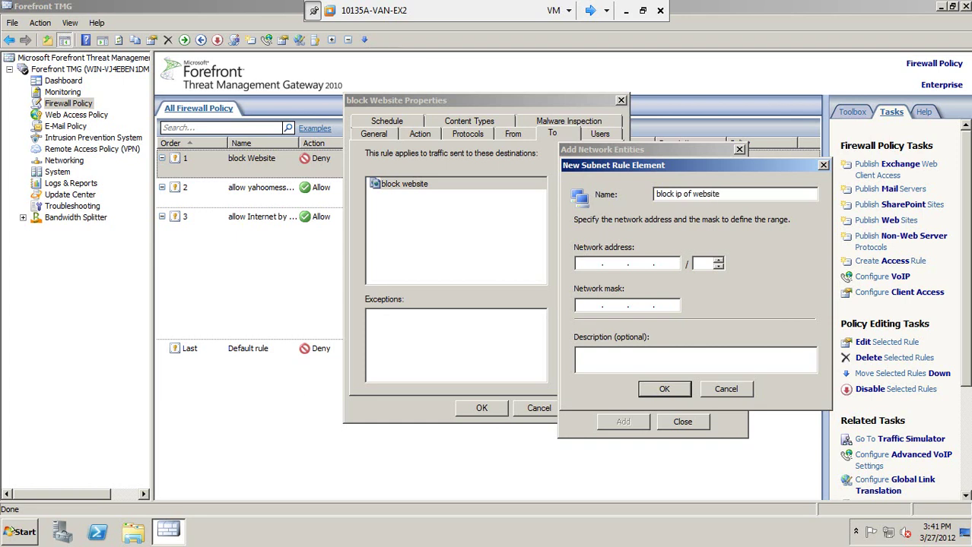
Look up the IP addresses of google.com with nslookup in a command prompt and close it.
left_click(16, 524)
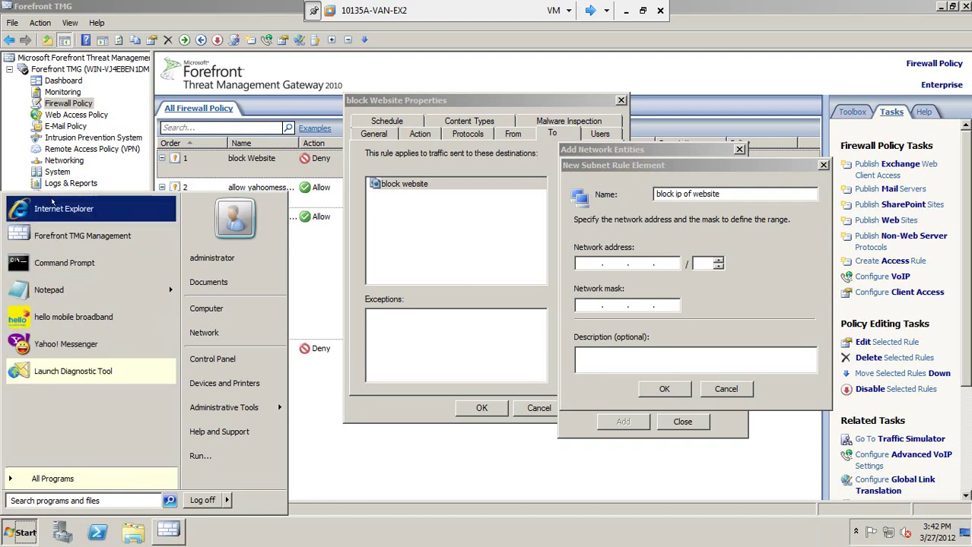
left_click(23, 527)
left_click(24, 527)
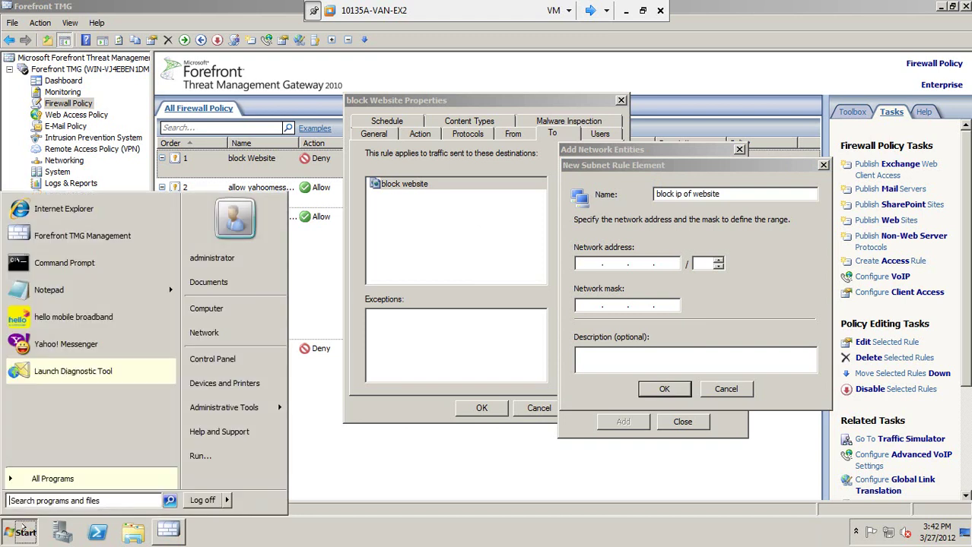
type("cmd")
key("Return")
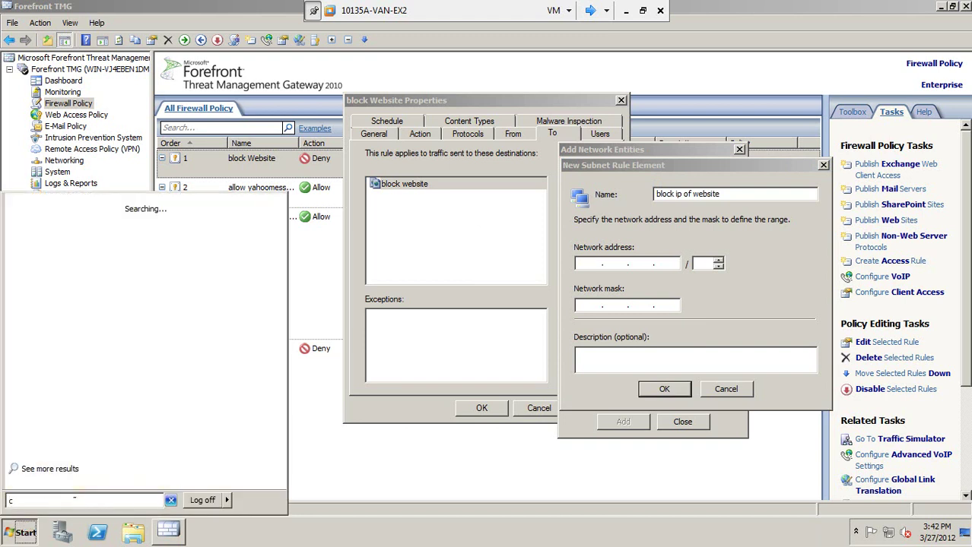
type("nslookup goo")
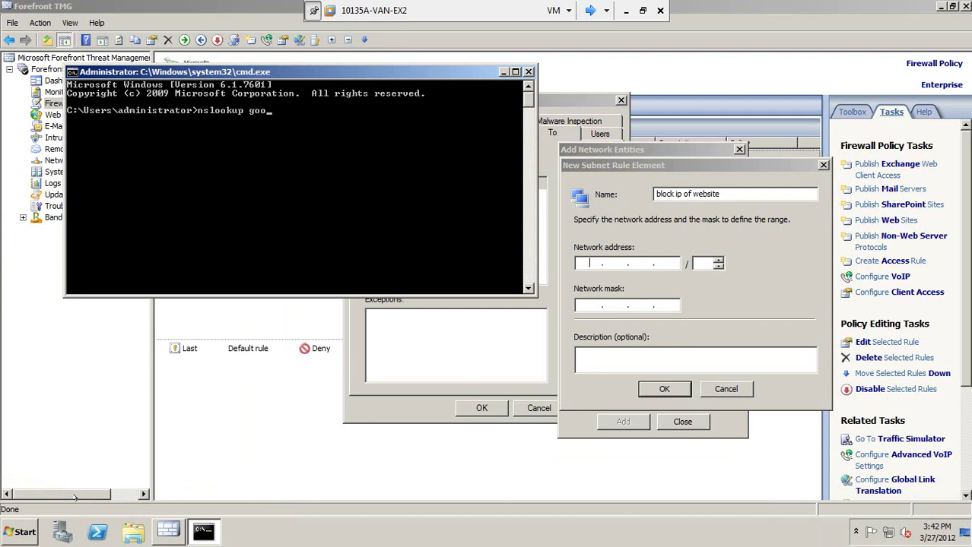
type("gle.com")
key("Return")
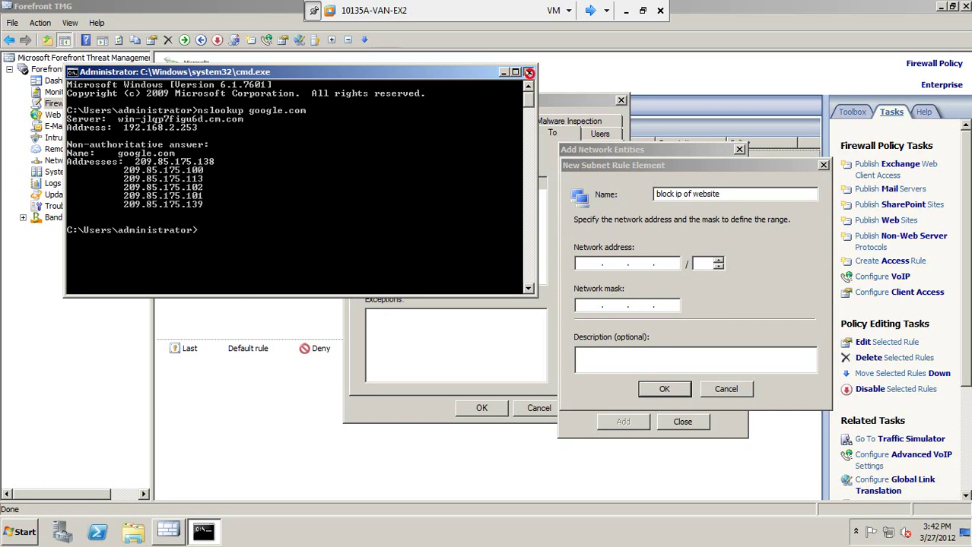
left_click(529, 72)
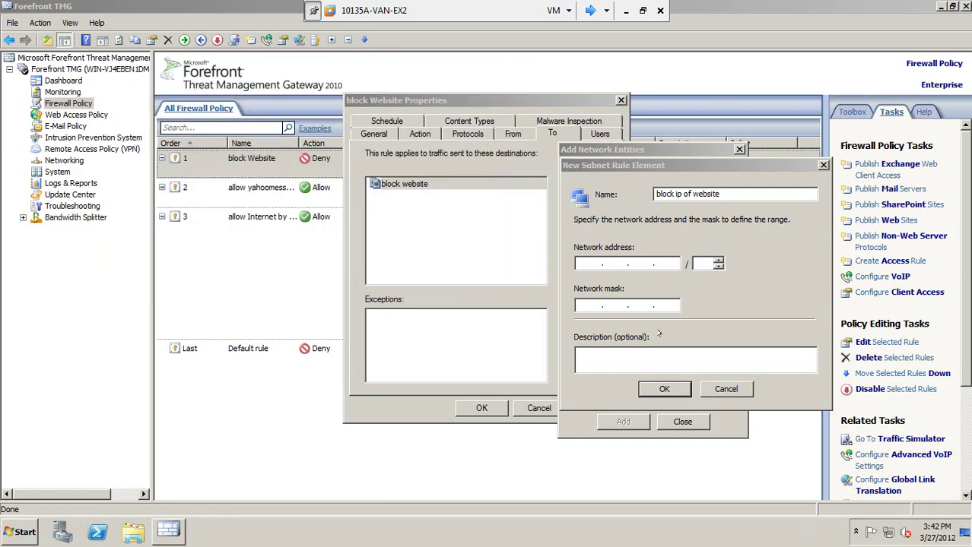
Begin the subnet's network address with 209.85 and check google.com's addresses again with nslookup.
type("209 . . .")
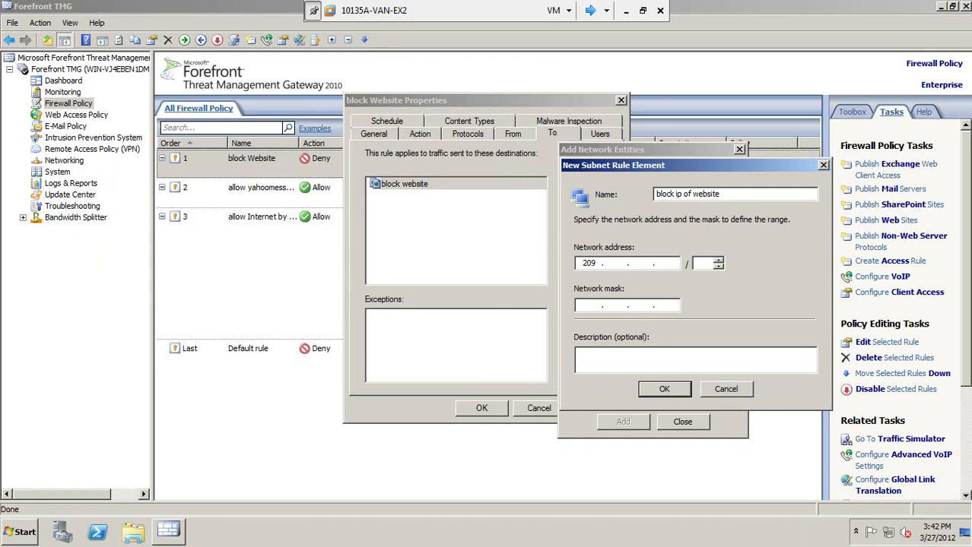
type("85")
left_click(23, 531)
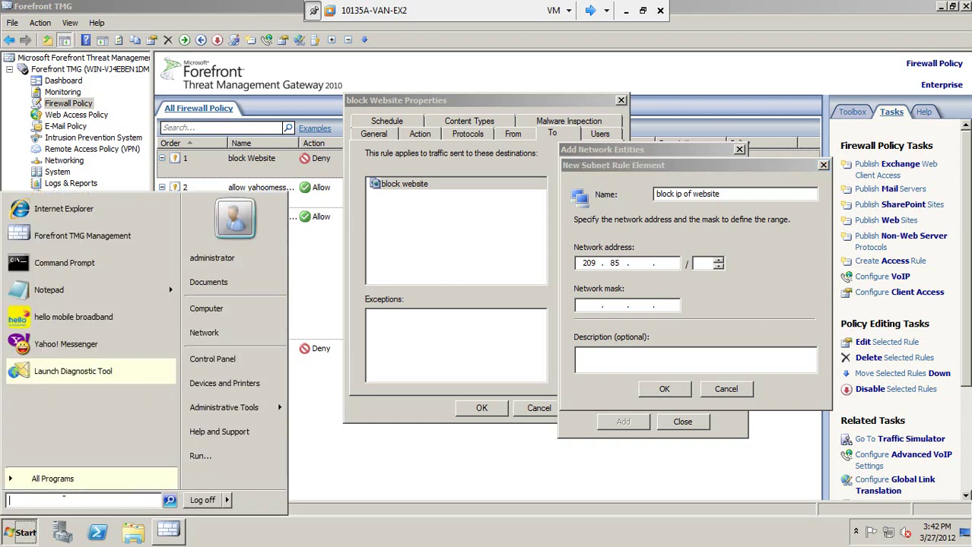
type("cmd")
key("Return")
type("ns")
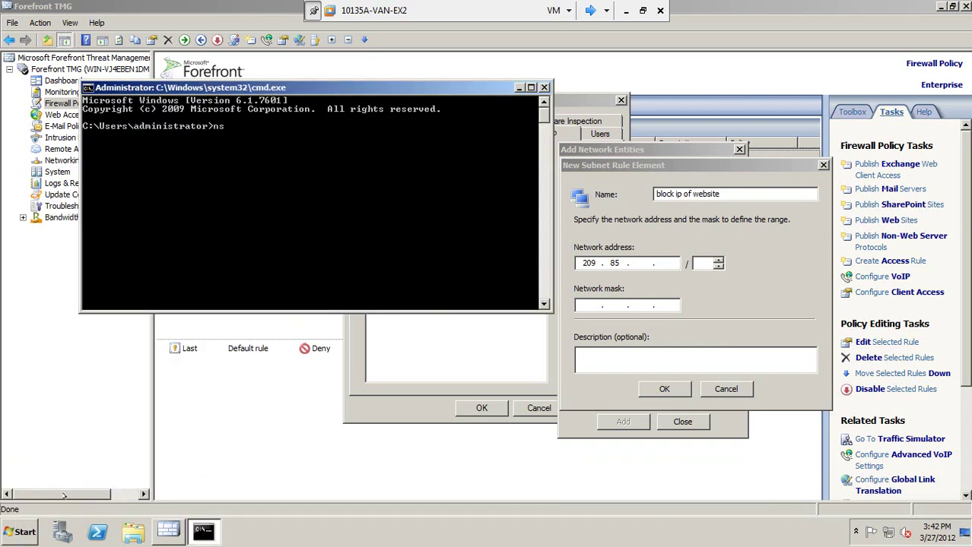
type("lookup google.com")
key("Return")
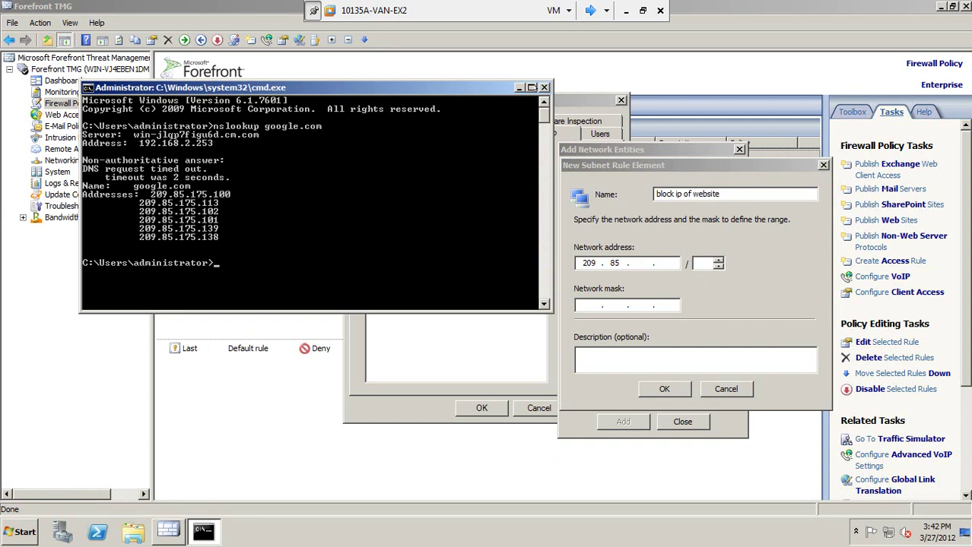
left_click(542, 88)
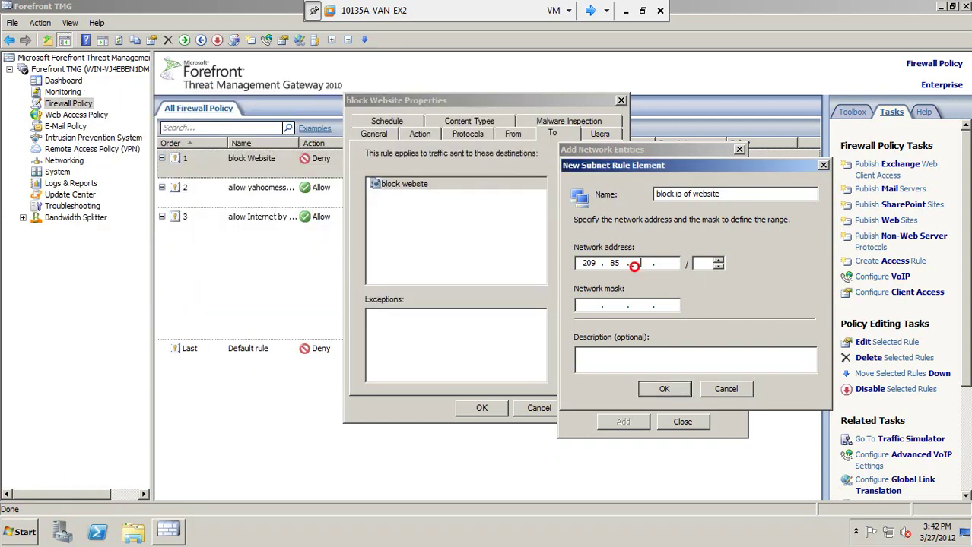
Complete the network address as 209.85.175.0, set the prefix length to 24 and create the subnet.
type("75 . 0")
left_click(717, 260)
type("245")
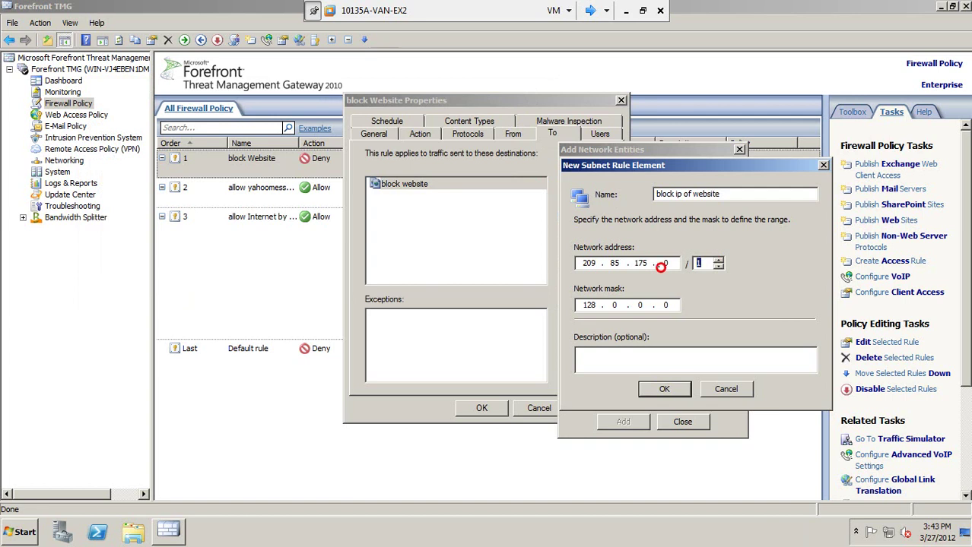
key("BackSpace")
left_click(665, 389)
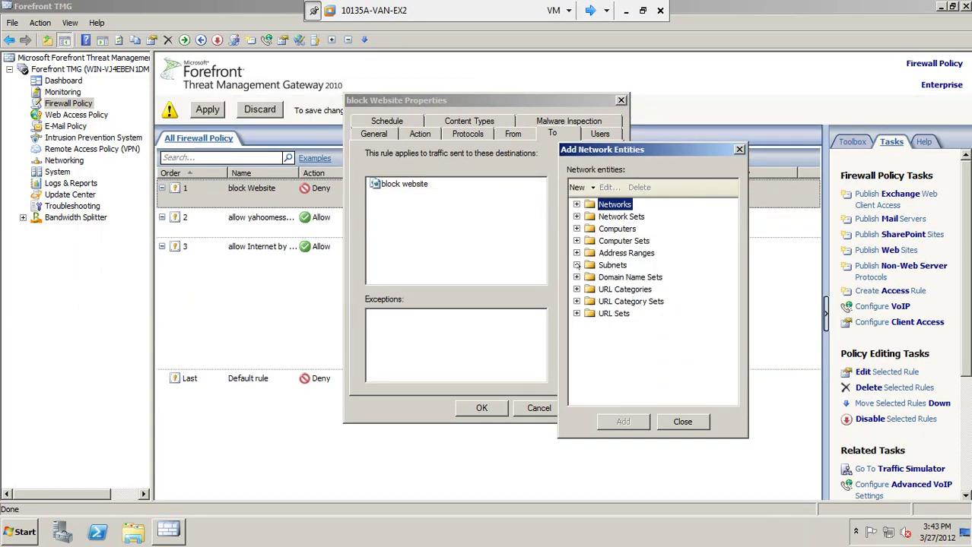
Add the "block ip of website" subnet to the rule's destinations and apply the changes to the firewall configuration.
left_click(577, 265)
double_click(631, 276)
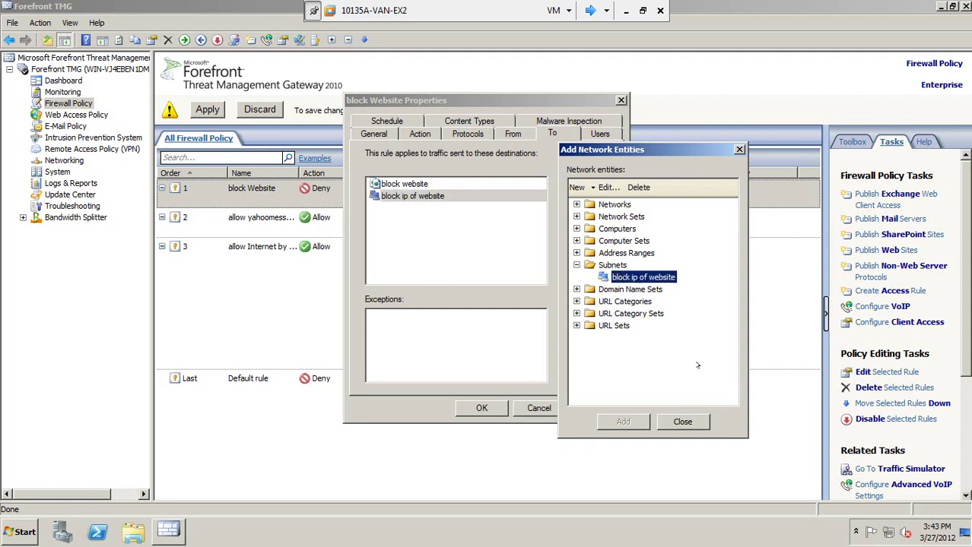
left_click(673, 421)
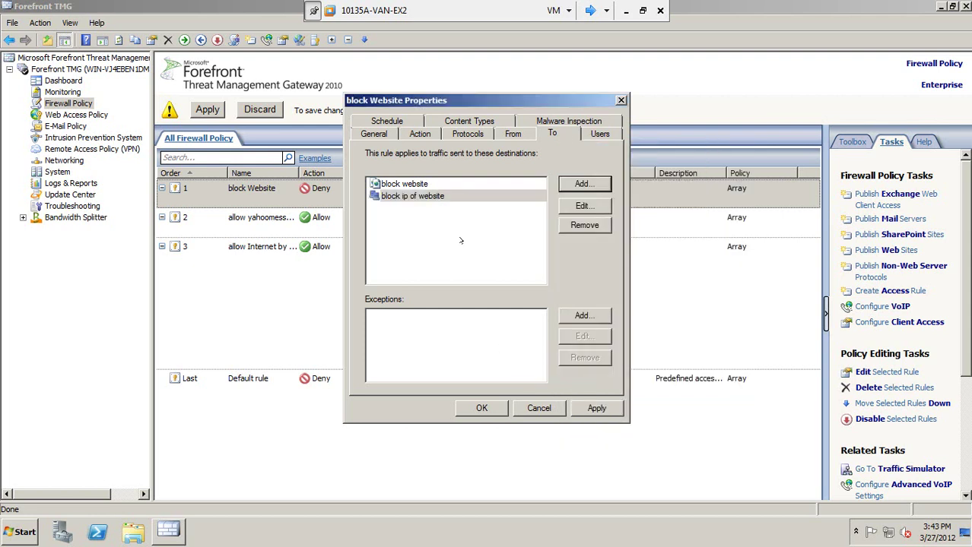
left_click(597, 408)
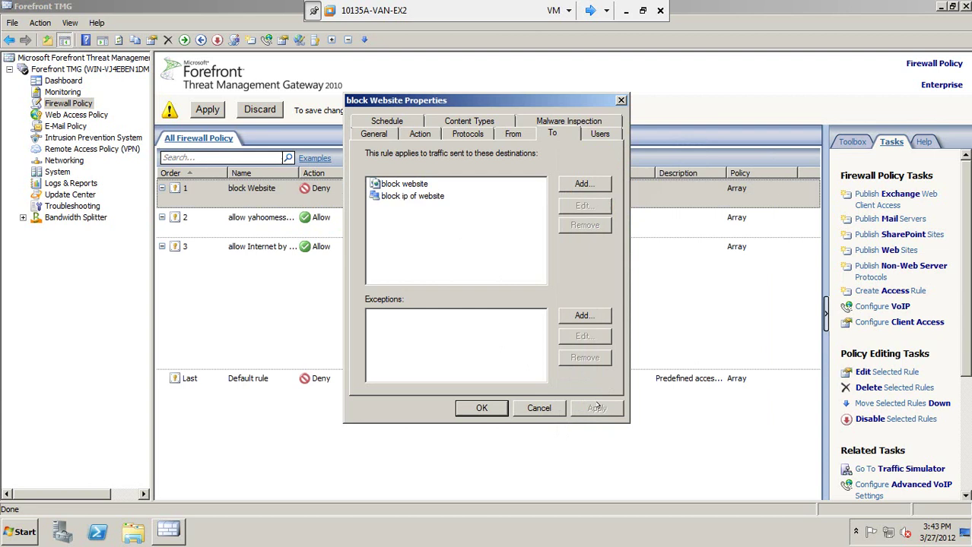
left_click(477, 409)
left_click(207, 110)
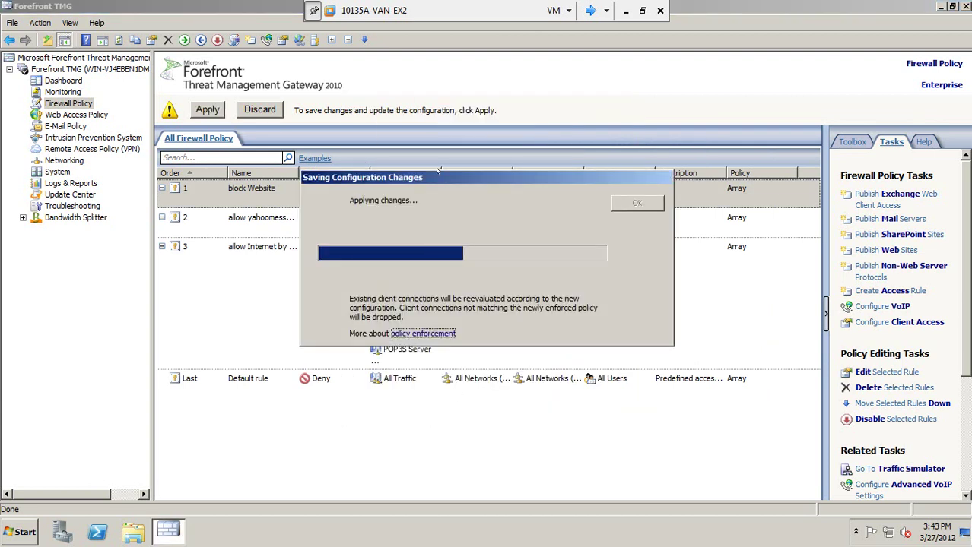
left_click(625, 202)
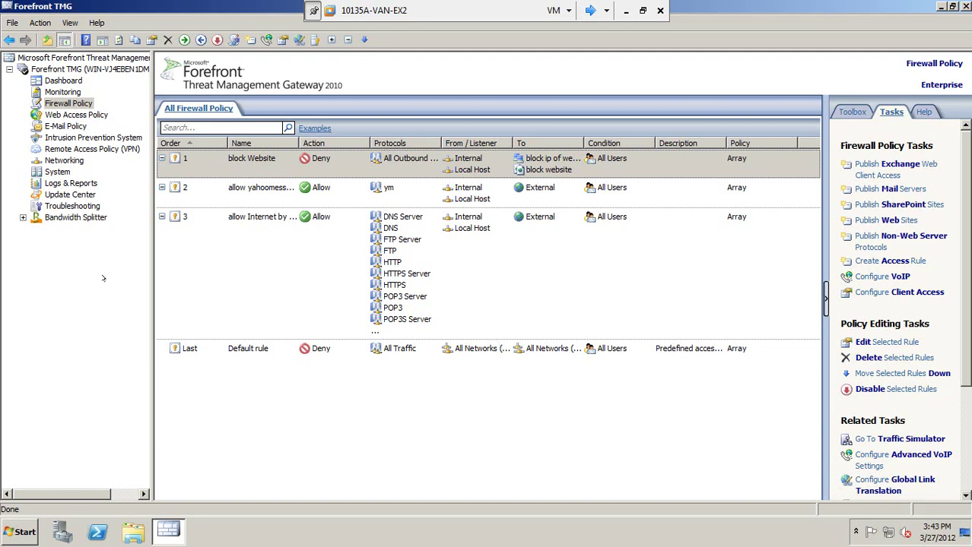
left_click(213, 190)
left_click(210, 158)
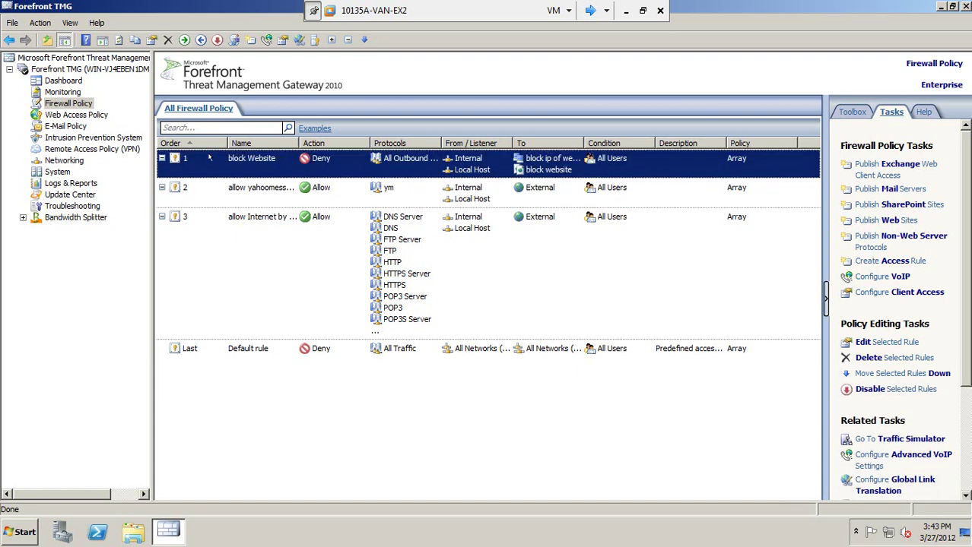
left_click(217, 192)
left_click(212, 168)
left_click(275, 191)
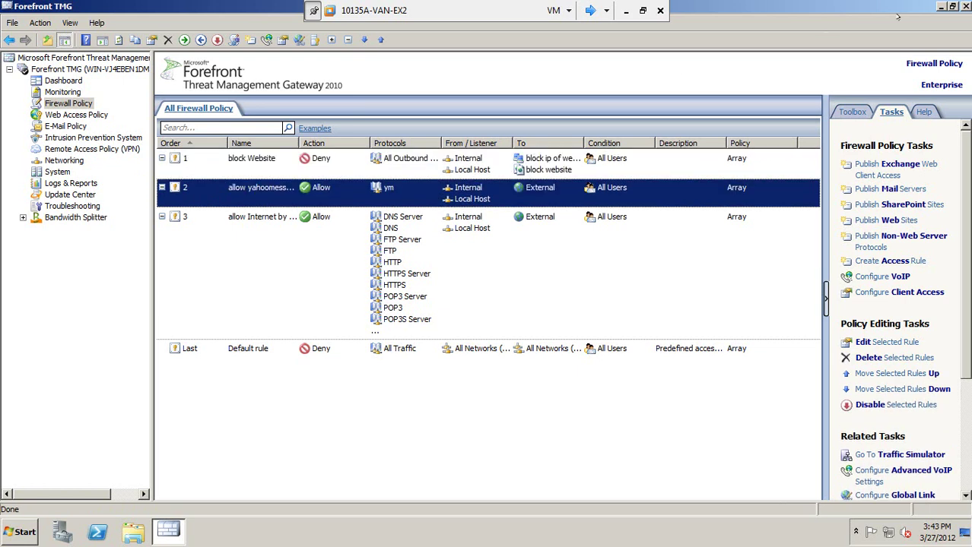
Switch to the 10135A-VAN-DC1 virtual machine, test access to 209.85.175.138 in Internet Explorer and close the browser.
left_click(942, 6)
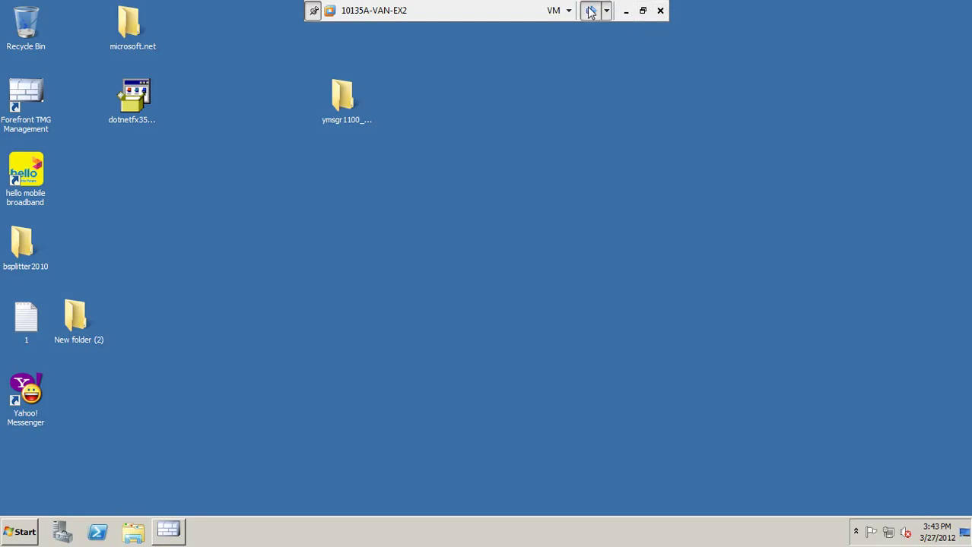
left_click(590, 10)
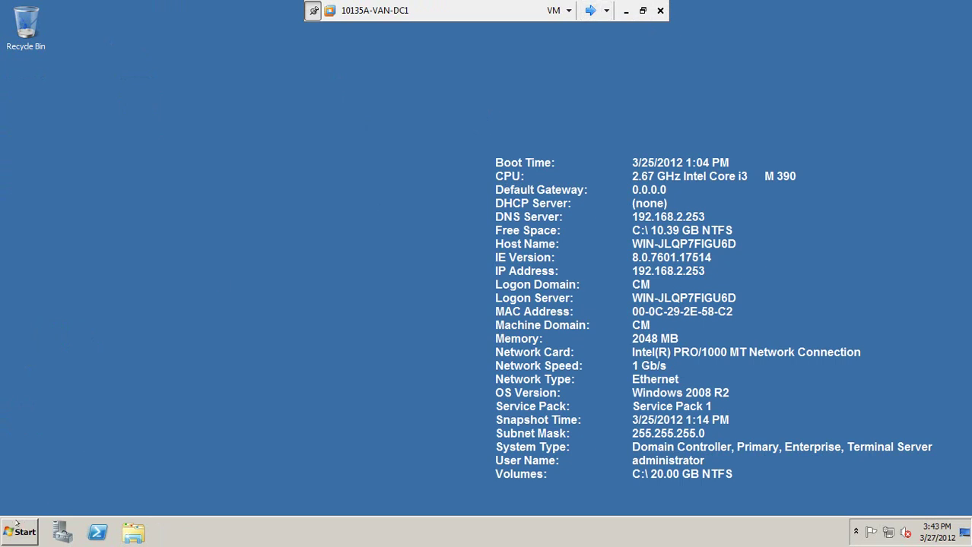
left_click(19, 532)
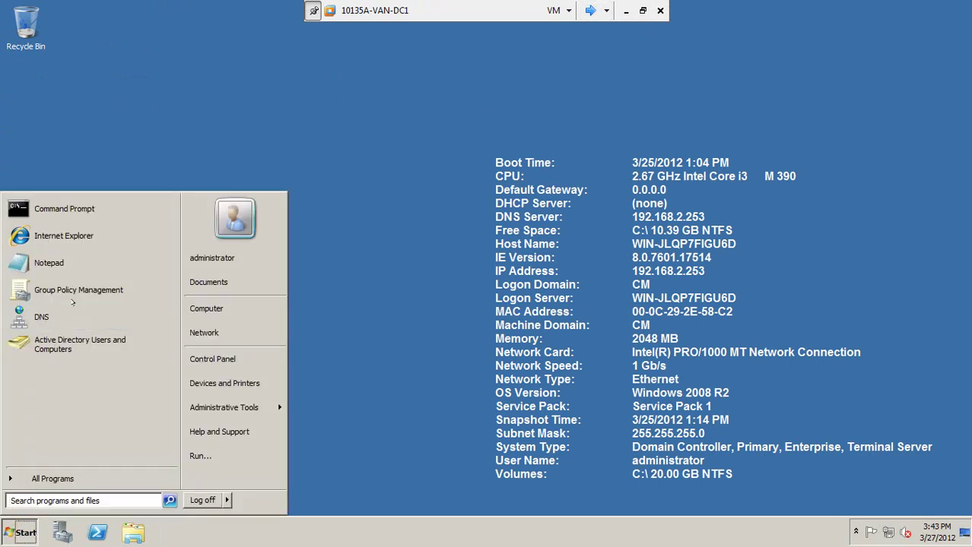
left_click(57, 240)
left_click(711, 25)
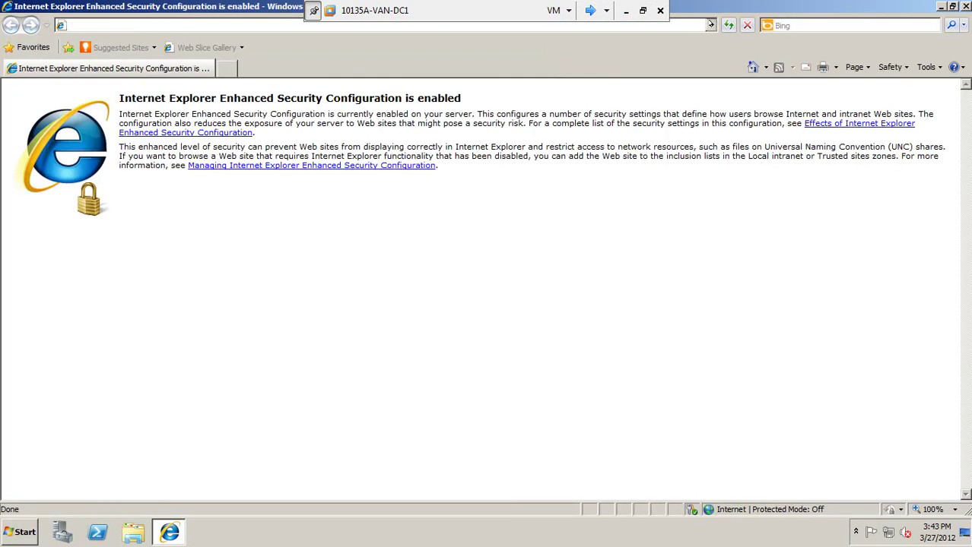
left_click(287, 40)
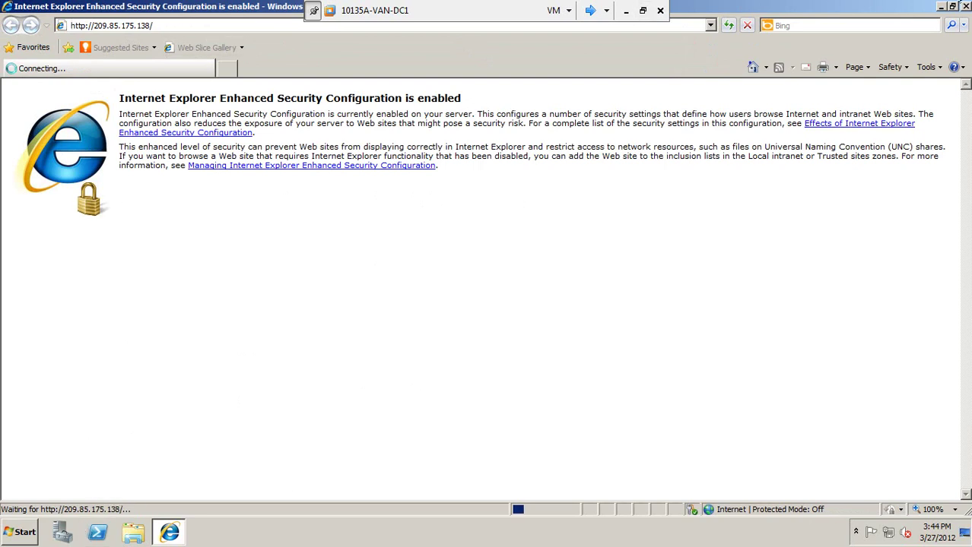
left_click(963, 5)
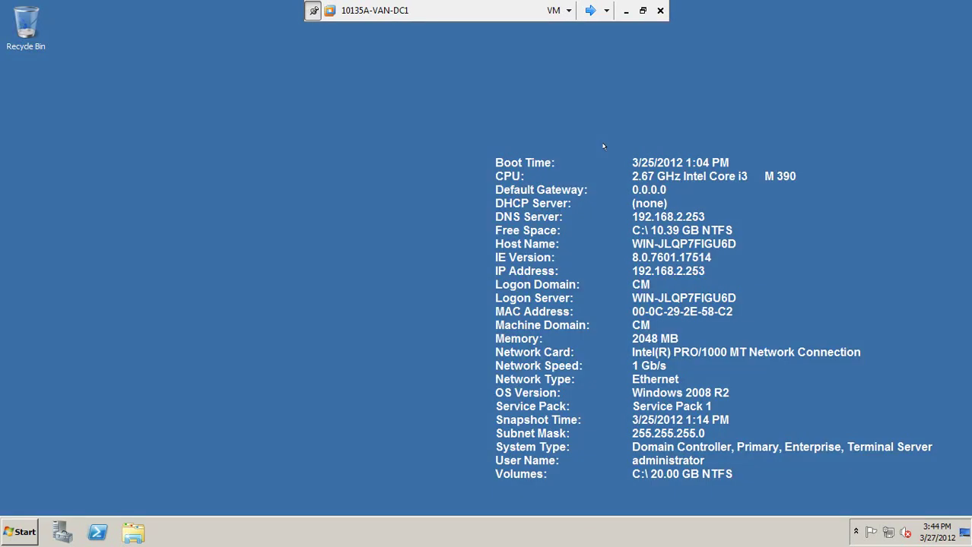
Leave the virtual machine's full-screen view, minimize VMware Workstation and show the host's hidden notification icons.
key("ctrl+alt+Return")
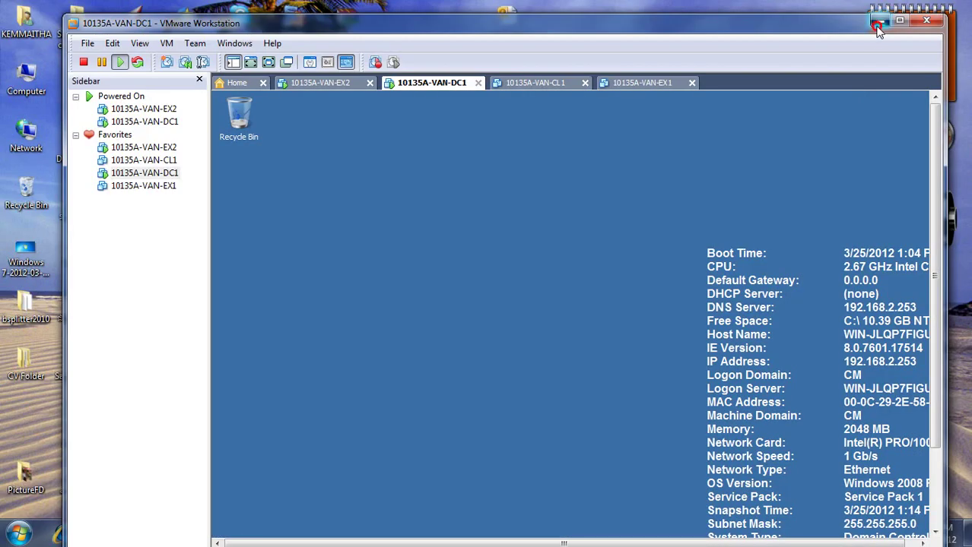
left_click(880, 22)
left_click(834, 535)
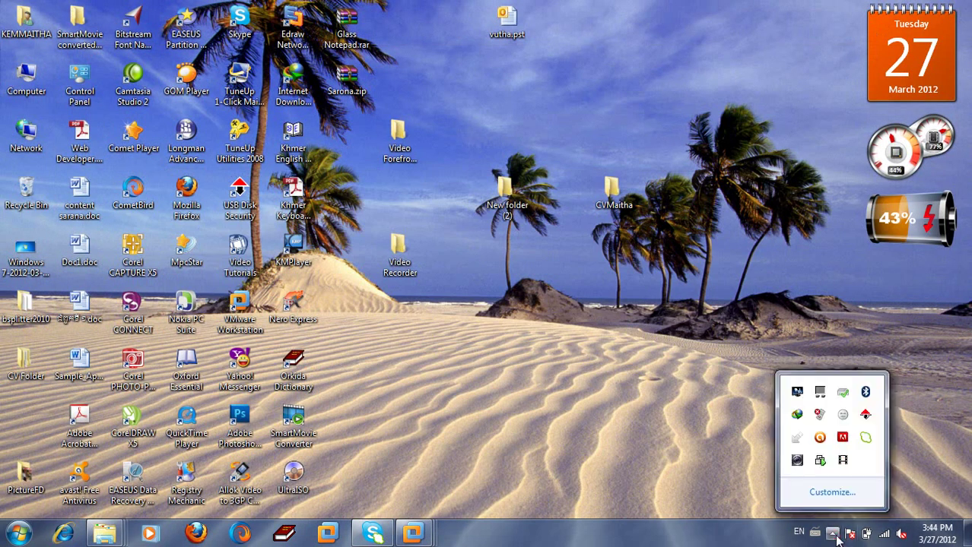